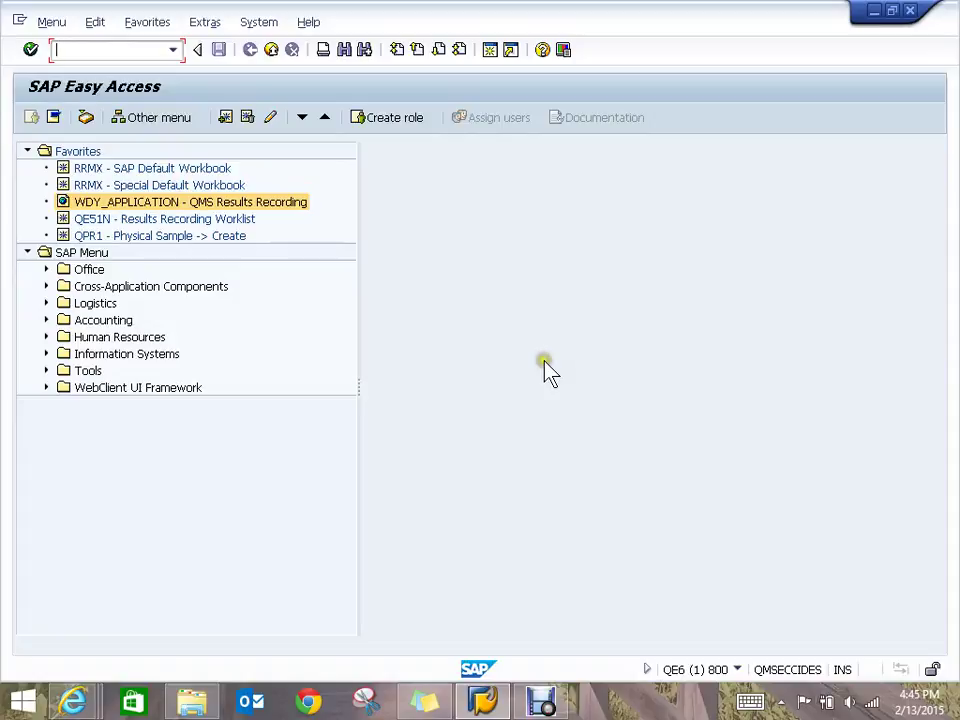
Launch the QE51N Results Recording Worklist from the QMS Results Recording favorites
left_click(237, 202)
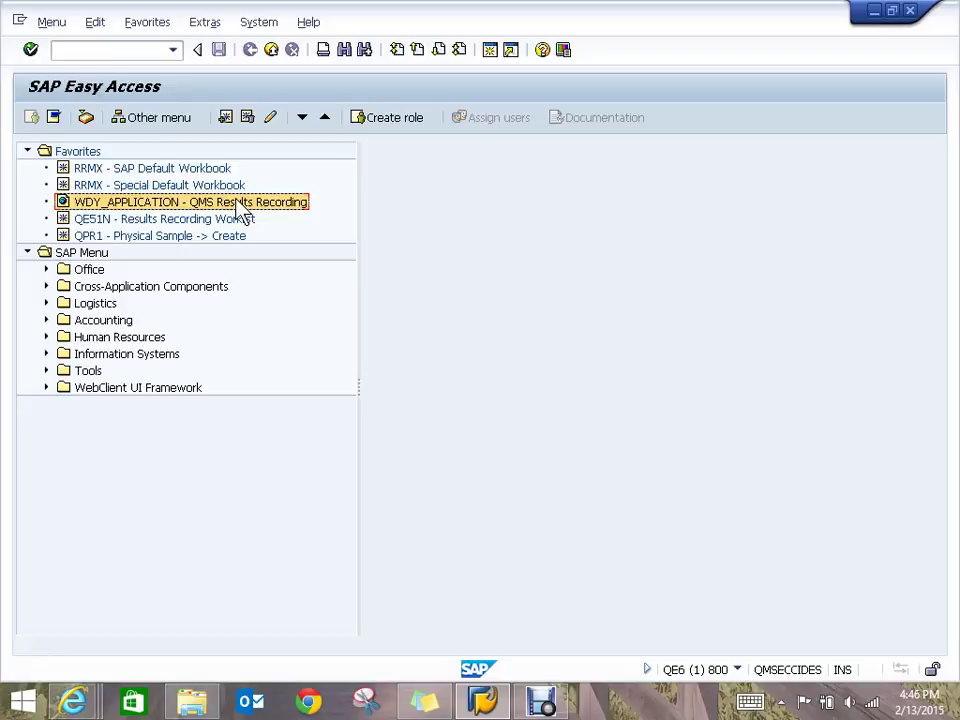
left_click(172, 220)
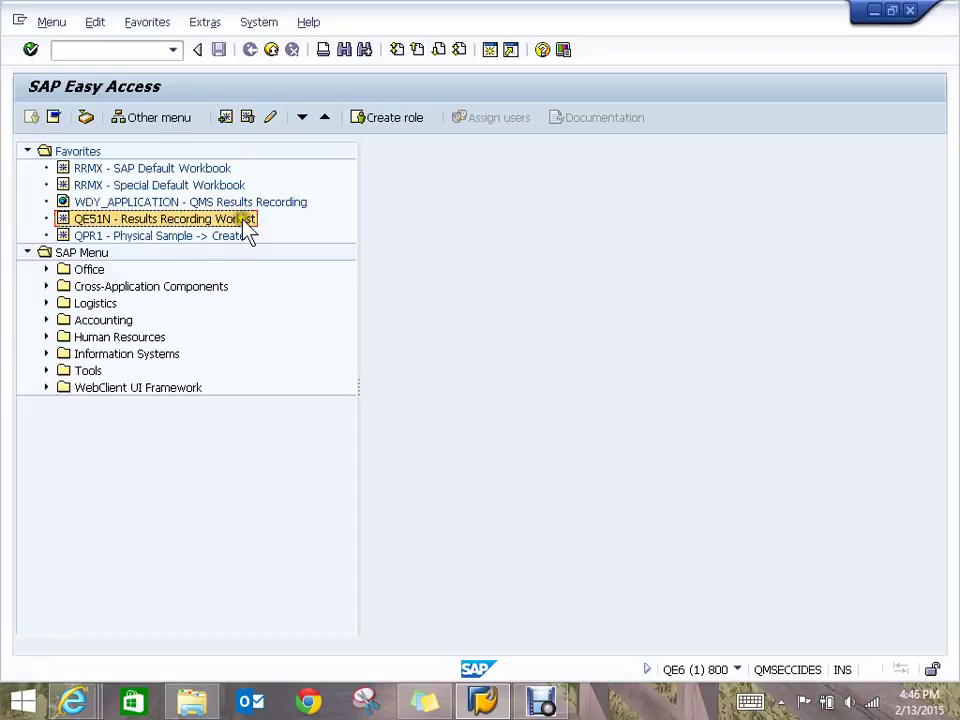
left_click_drag(223, 218, 107, 222)
left_click(186, 204)
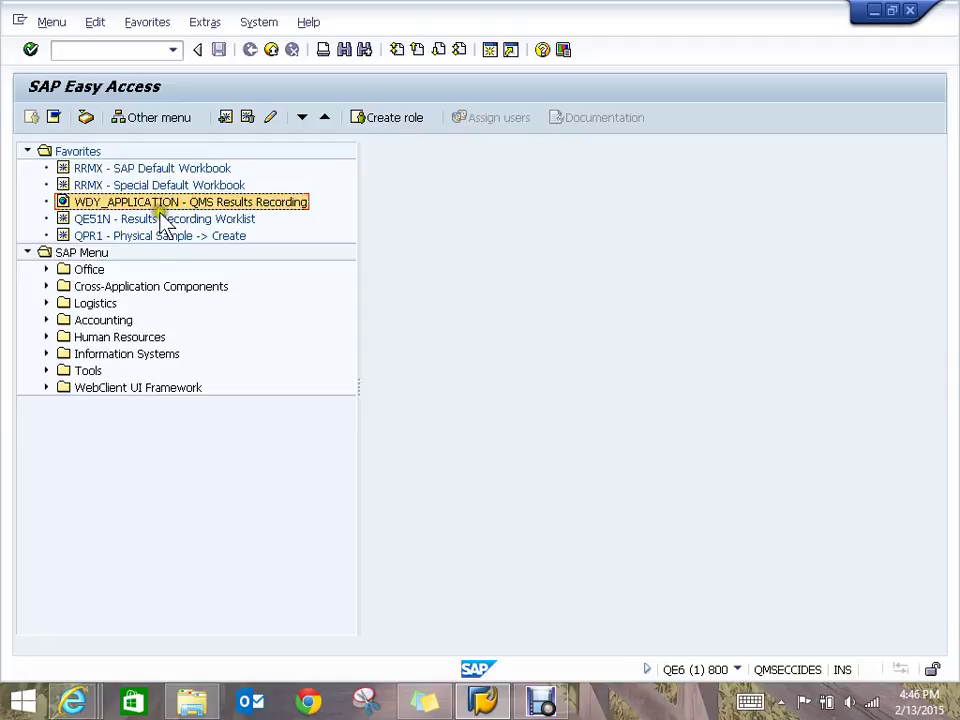
left_click(167, 220)
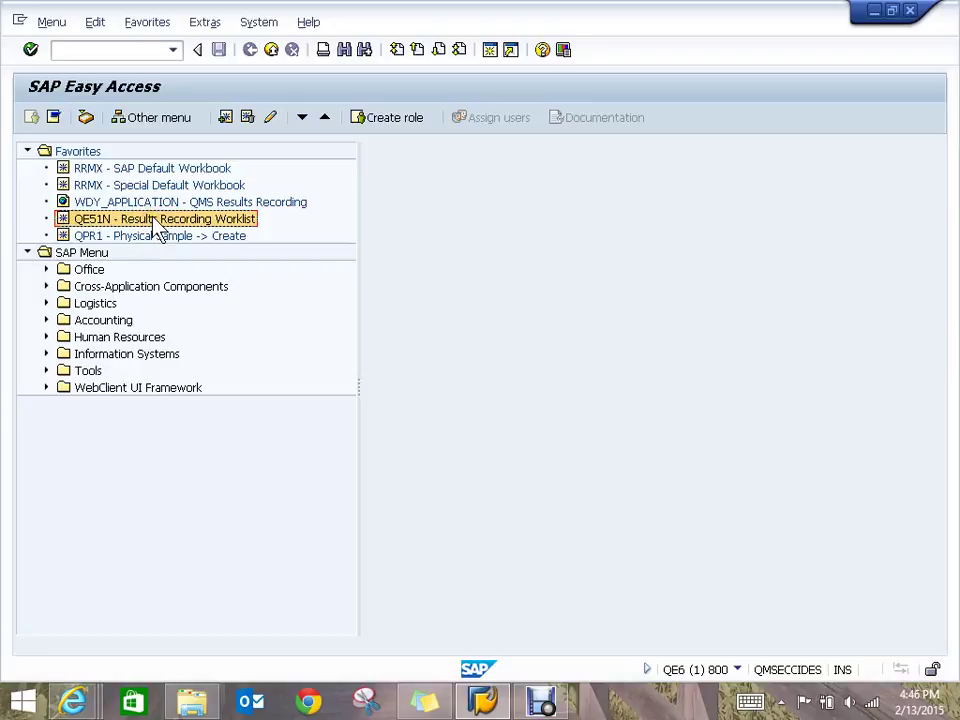
double_click(155, 222)
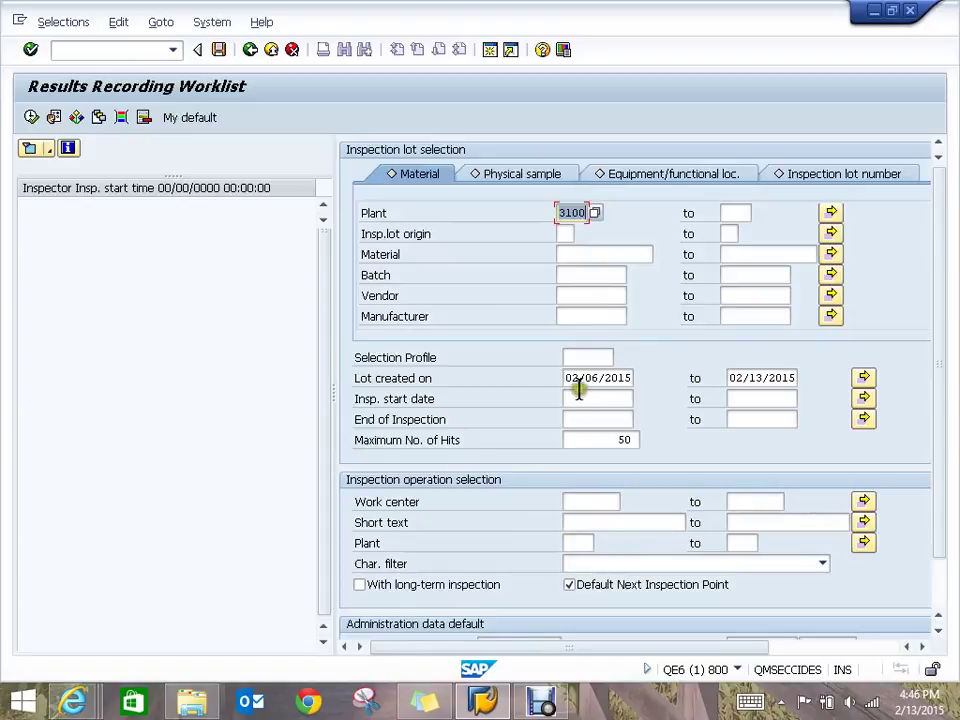
Set lot creation start to 01/01/2015 and work center to analytic, then execute the worklist
left_click_drag(562, 378, 658, 377)
type("0")
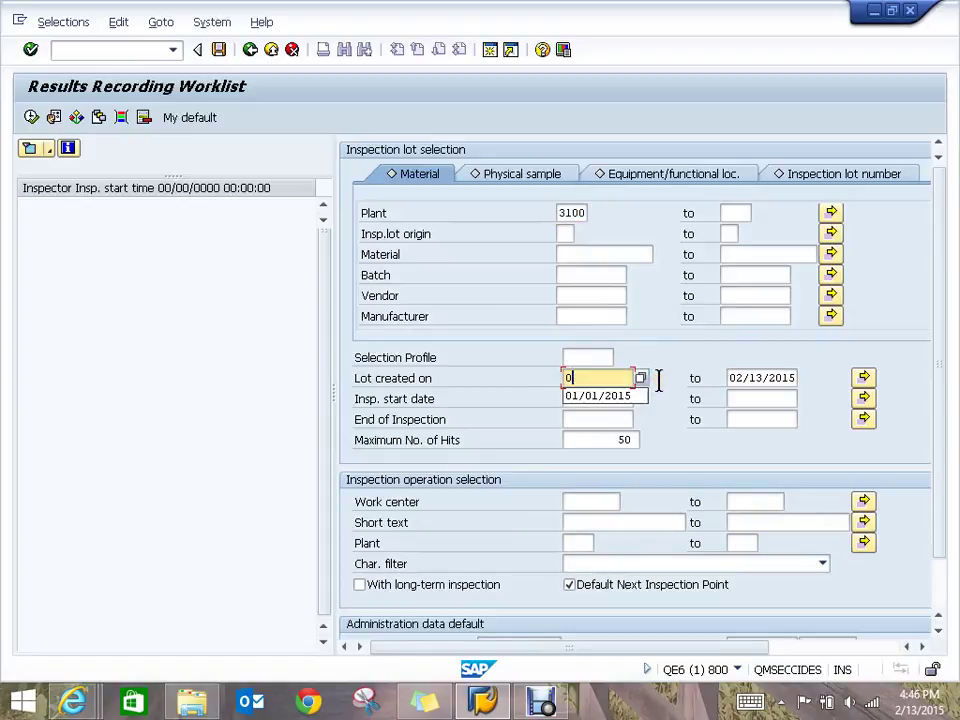
key("BackSpace")
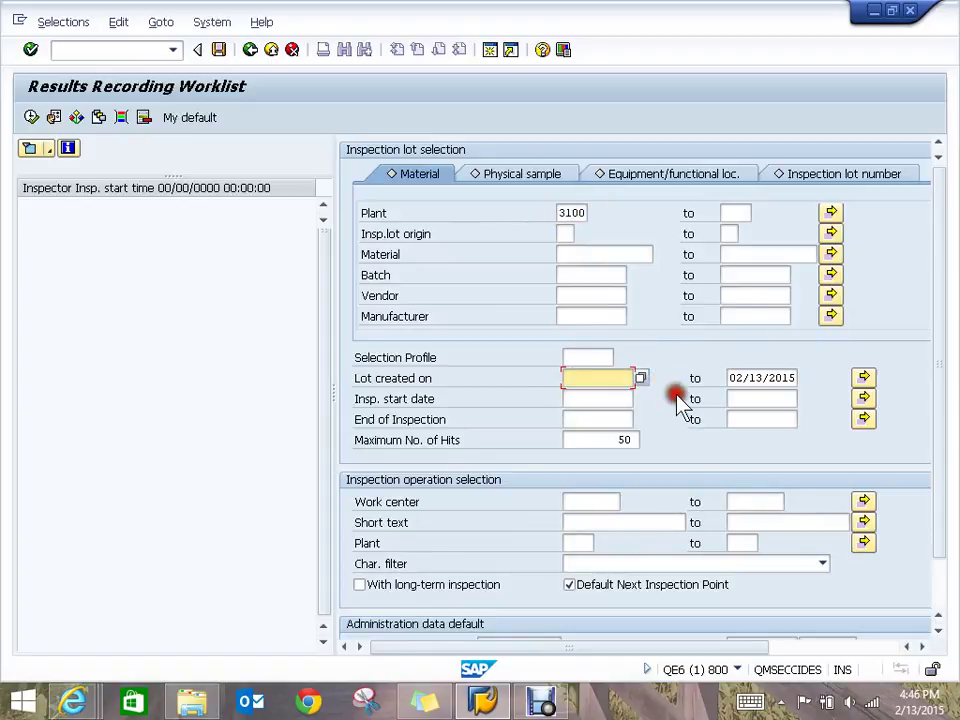
left_click(596, 501)
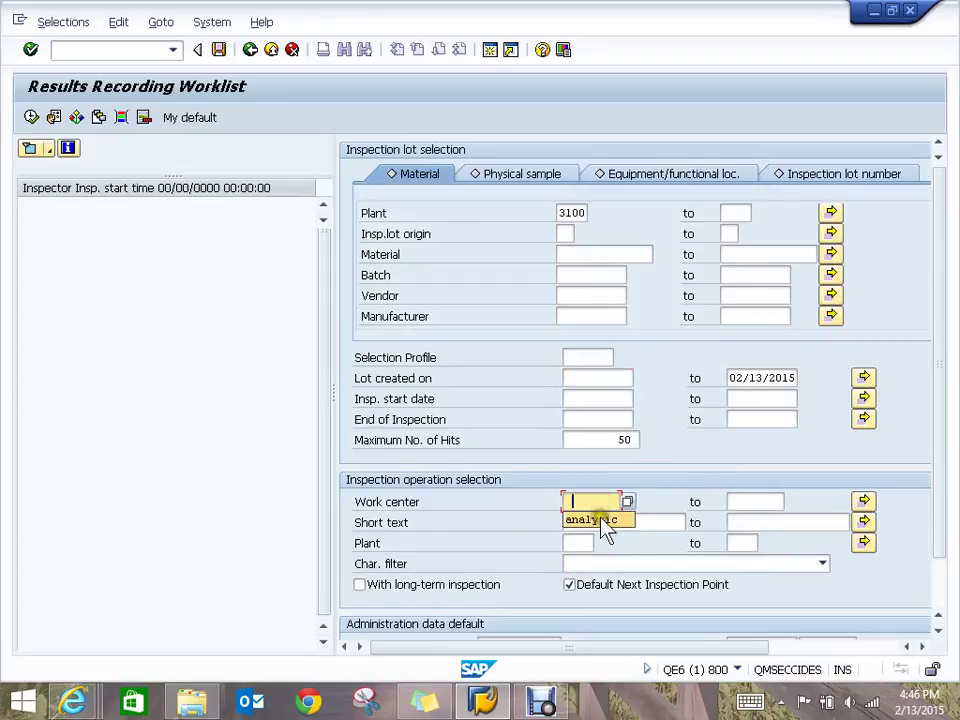
left_click(601, 521)
left_click(578, 378)
left_click(604, 396)
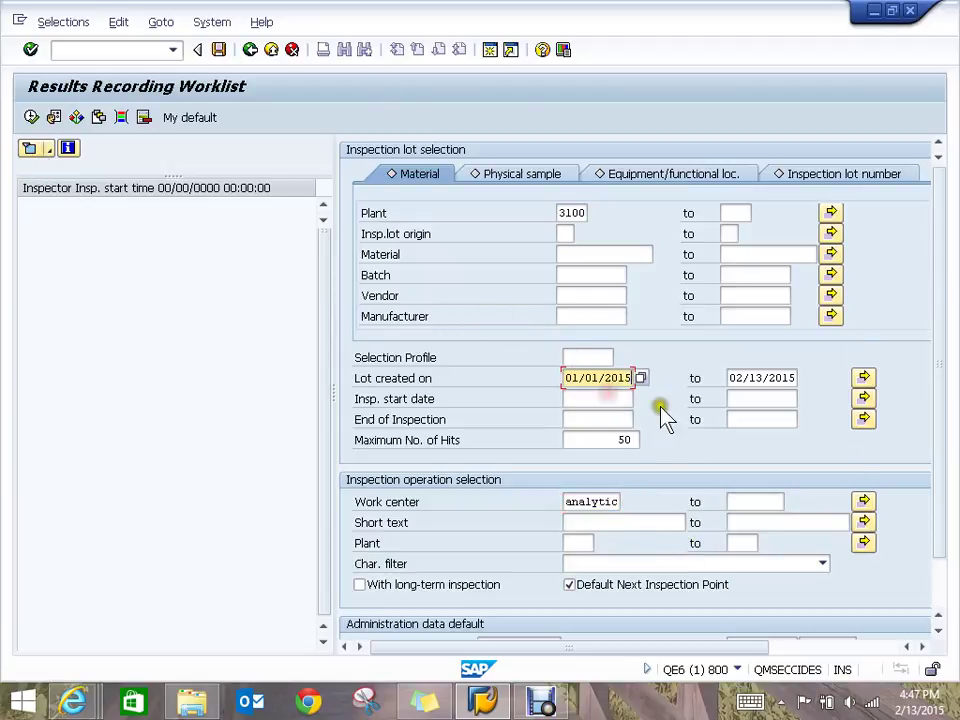
left_click(30, 117)
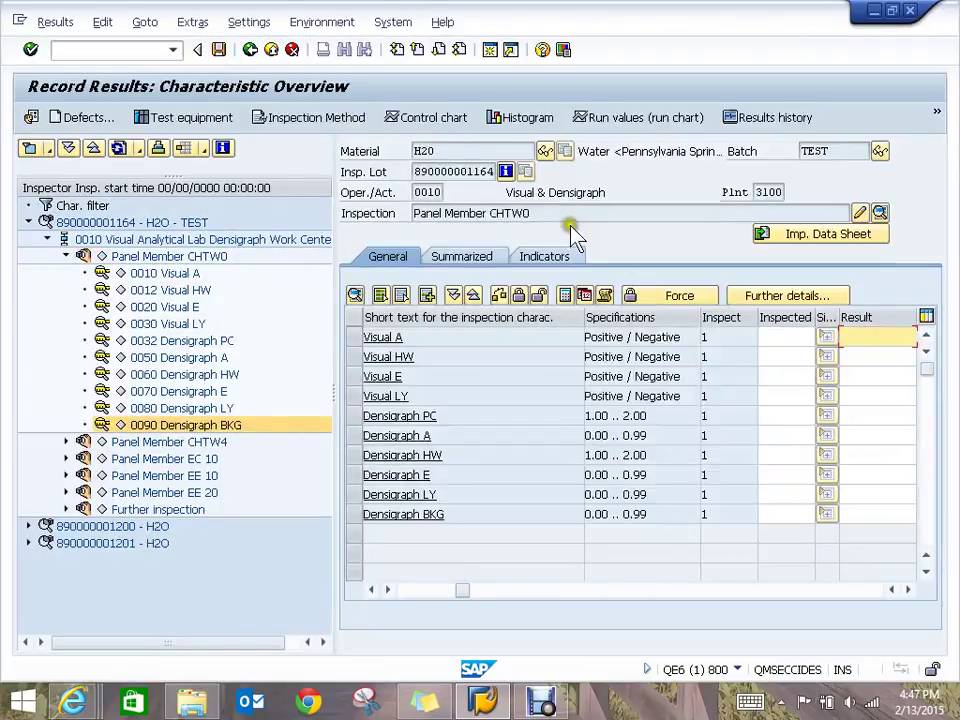
left_click(28, 222)
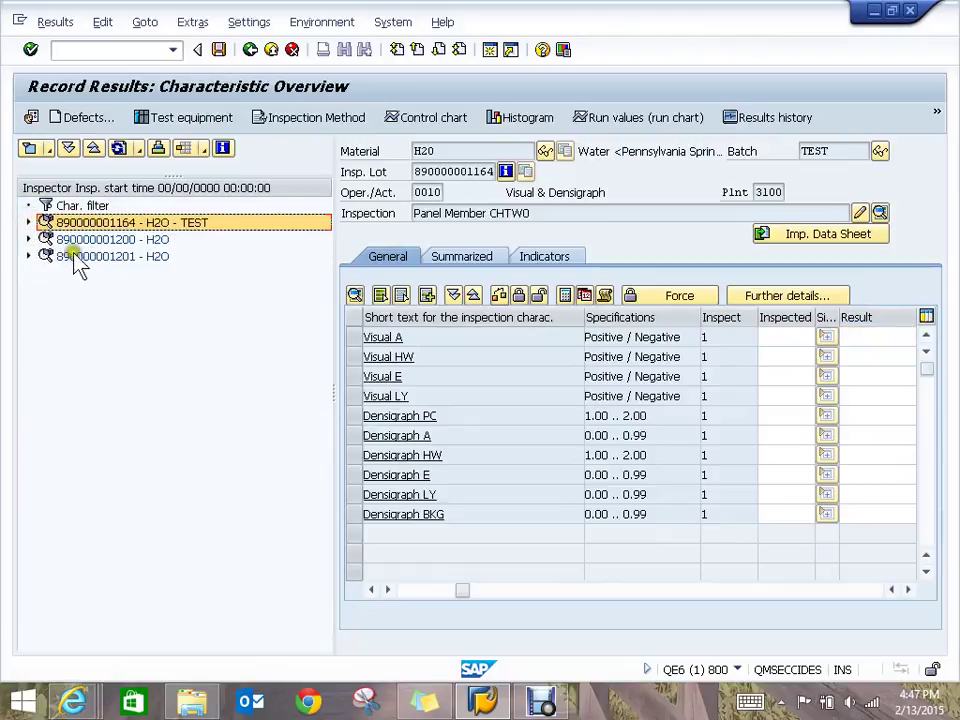
left_click(30, 256)
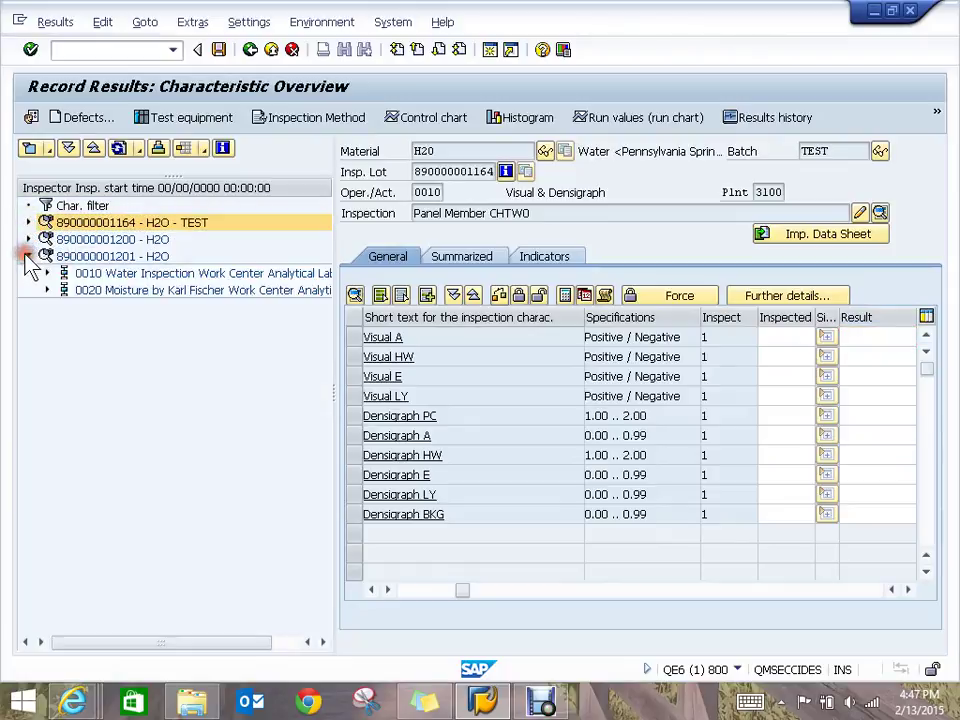
left_click(90, 273)
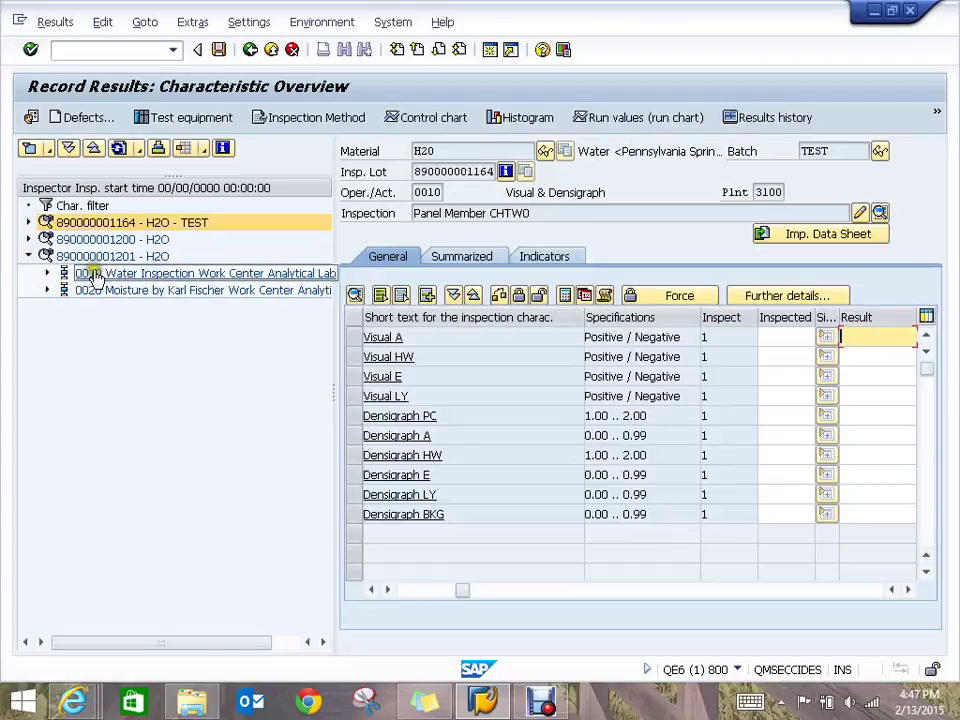
left_click(28, 239)
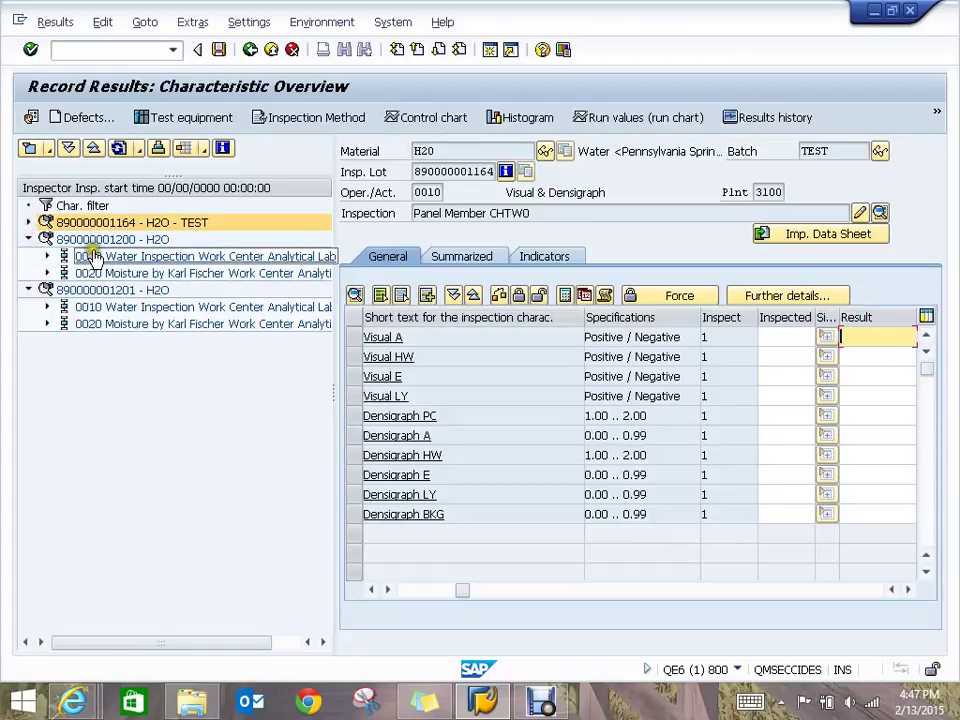
left_click(28, 222)
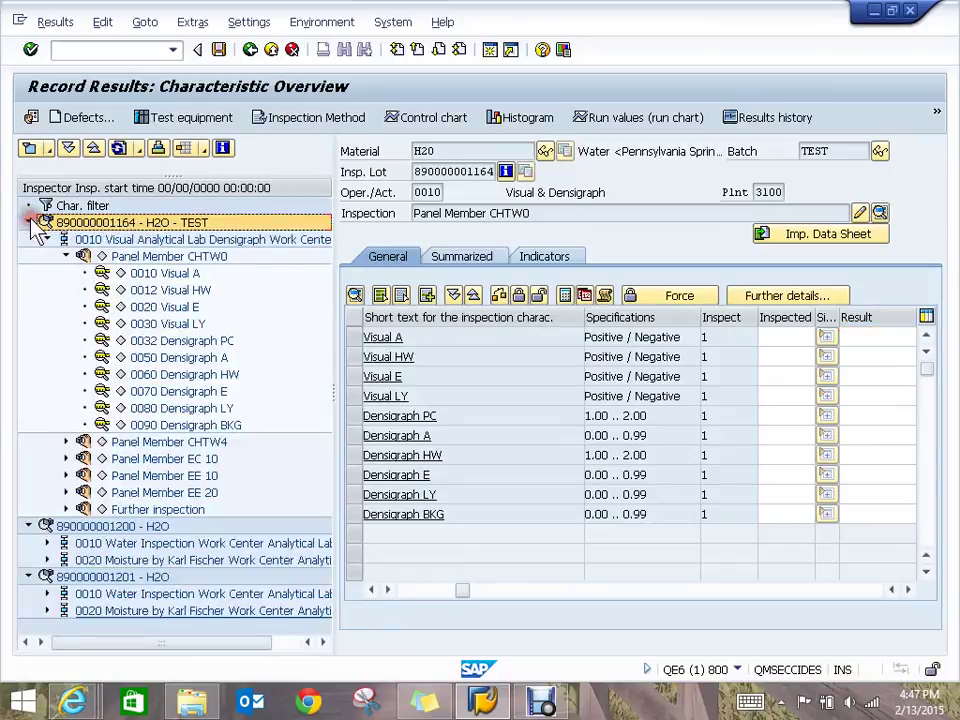
left_click(47, 240)
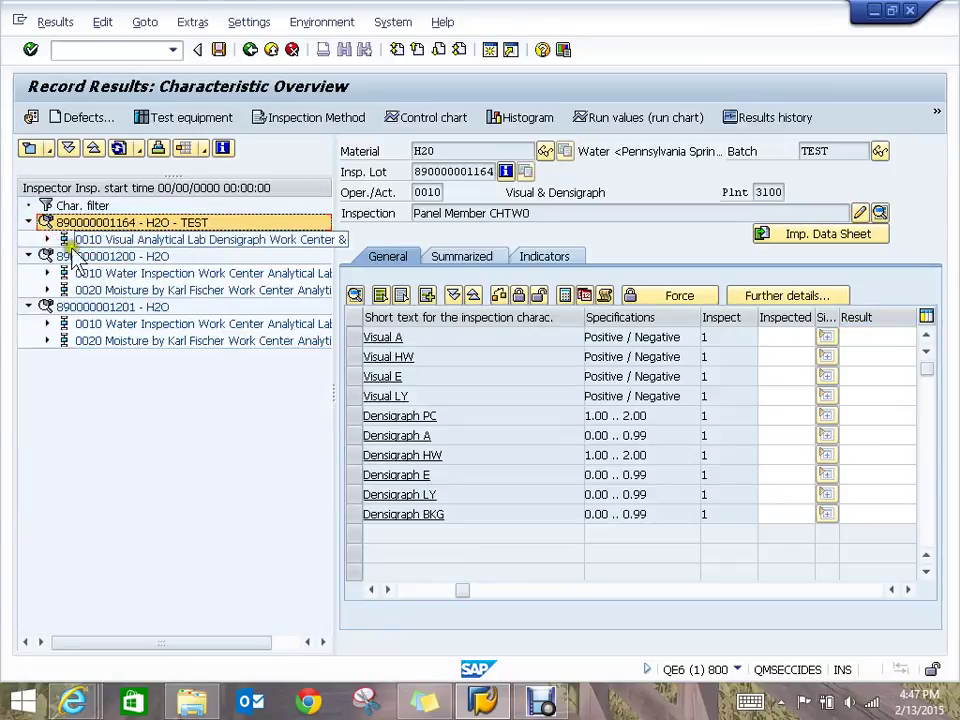
left_click(47, 240)
left_click(66, 256)
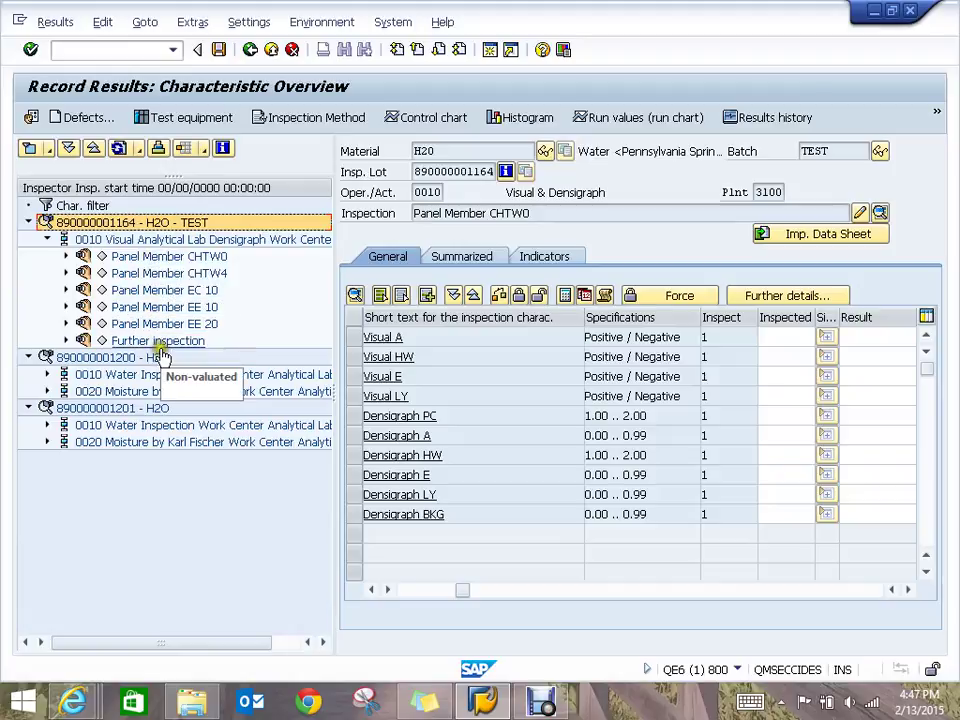
left_click(66, 256)
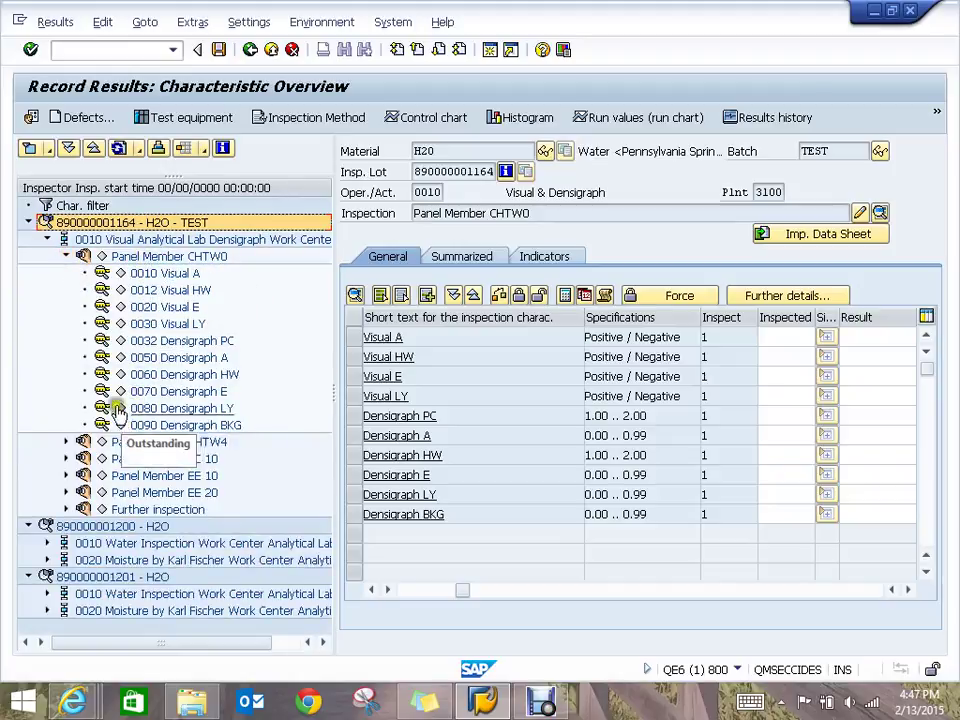
left_click(65, 256)
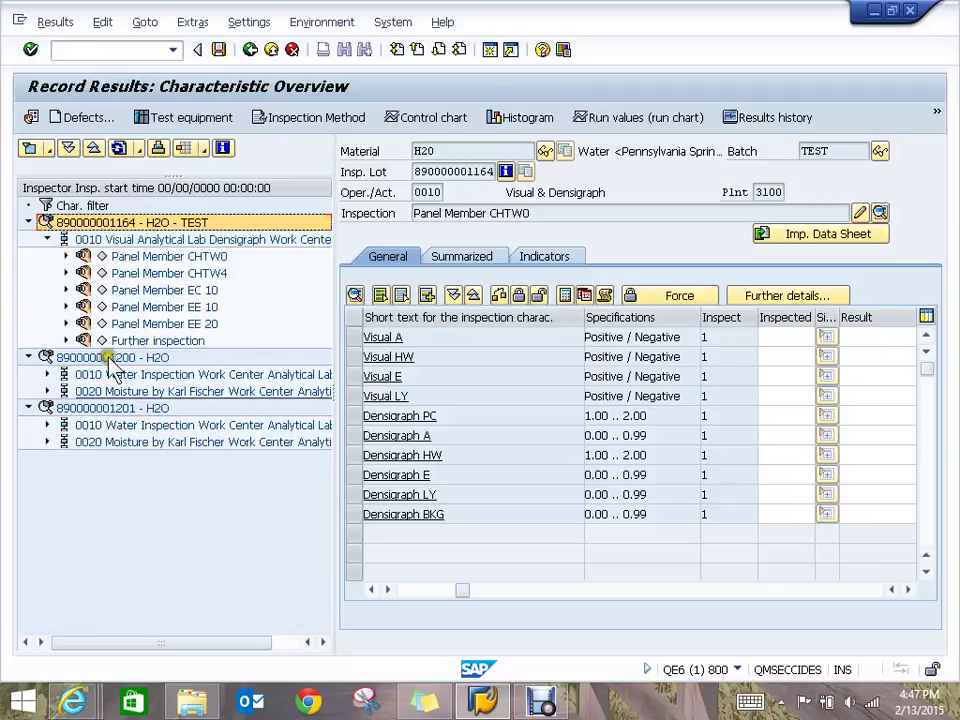
left_click(46, 374)
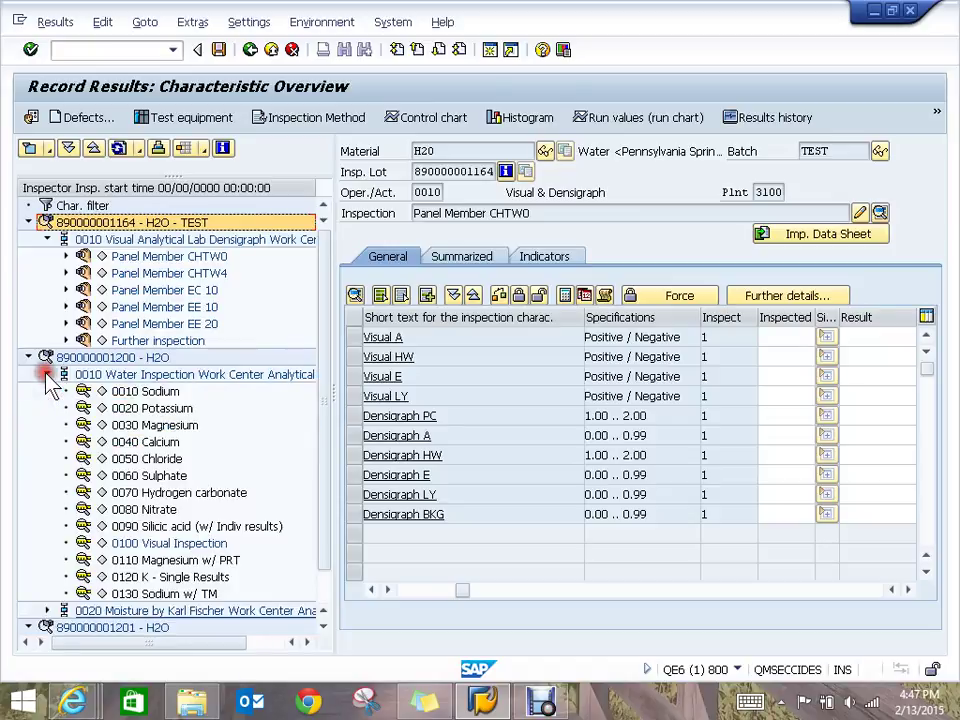
left_click(213, 381)
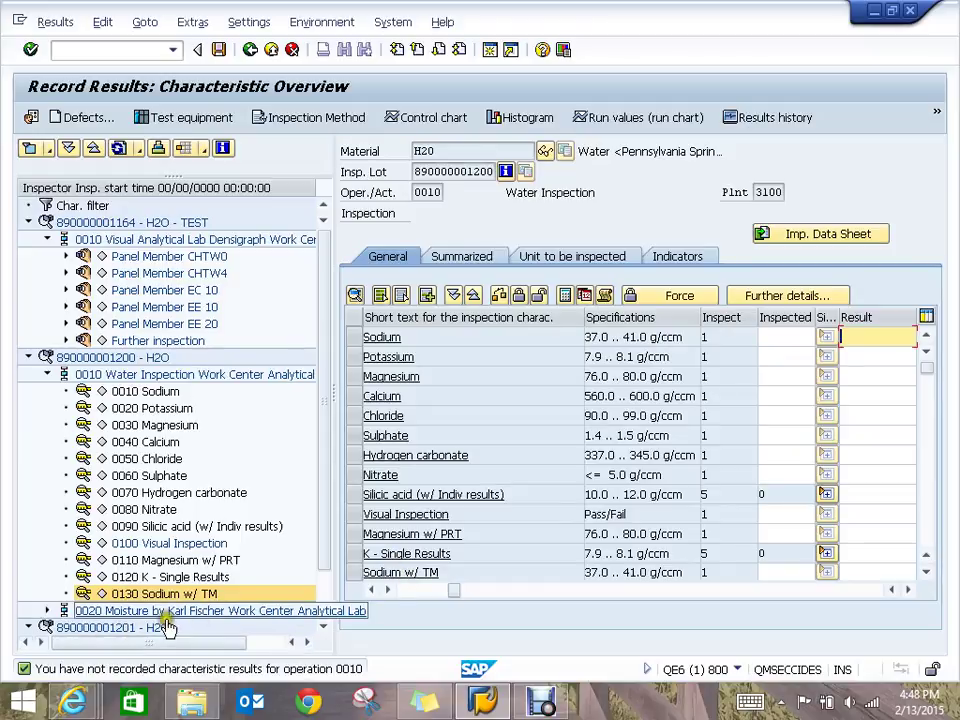
left_click(47, 610)
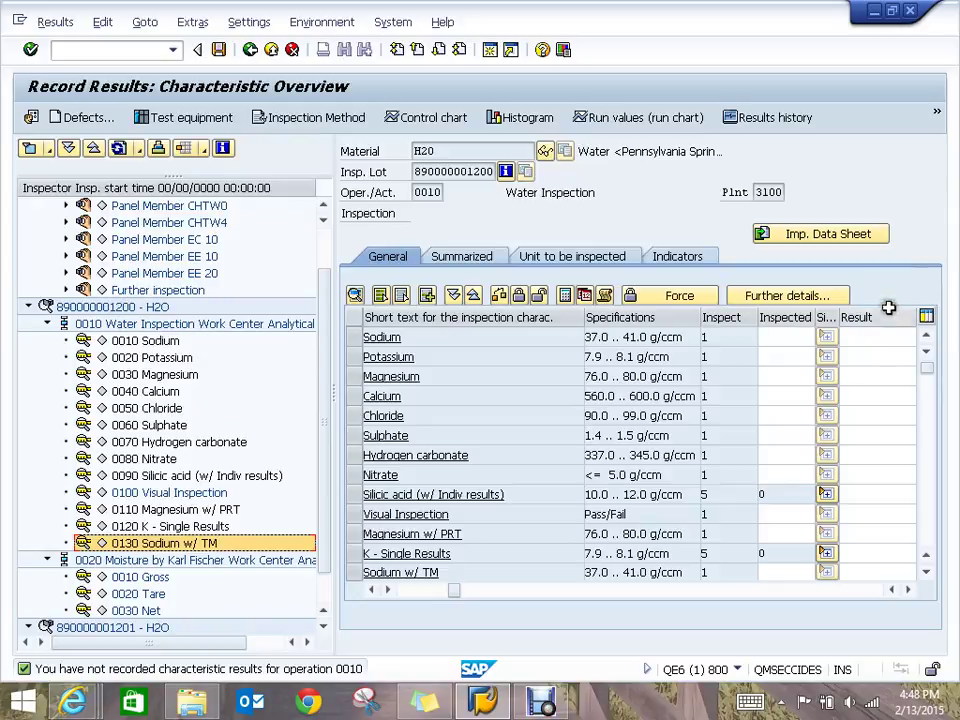
Type and clear a trial Sodium result, then go back to the worklist
left_click(871, 339)
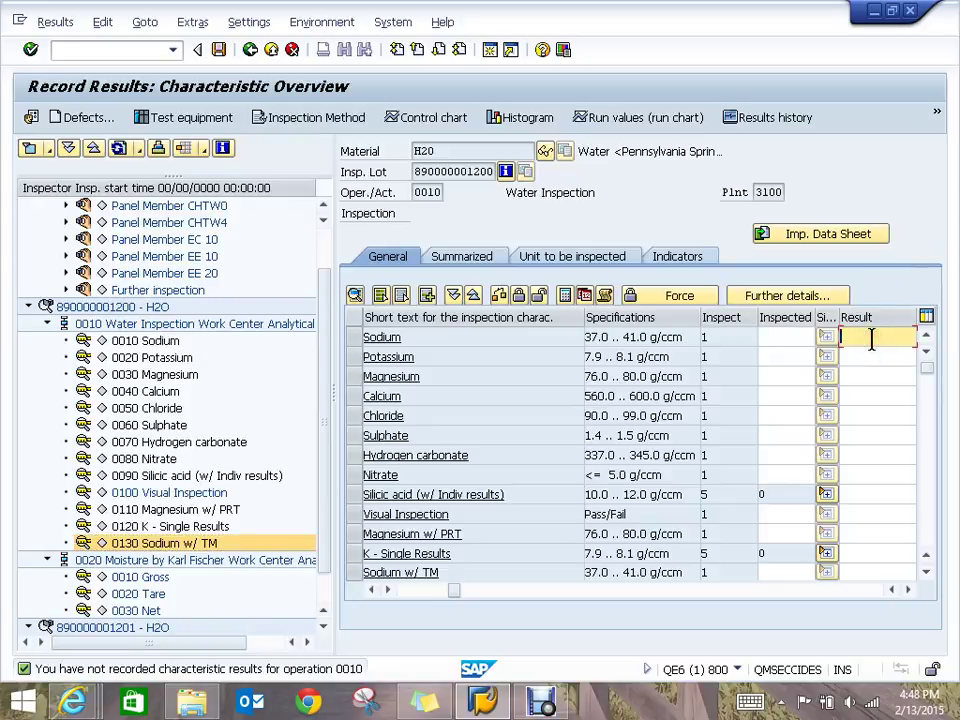
type("1")
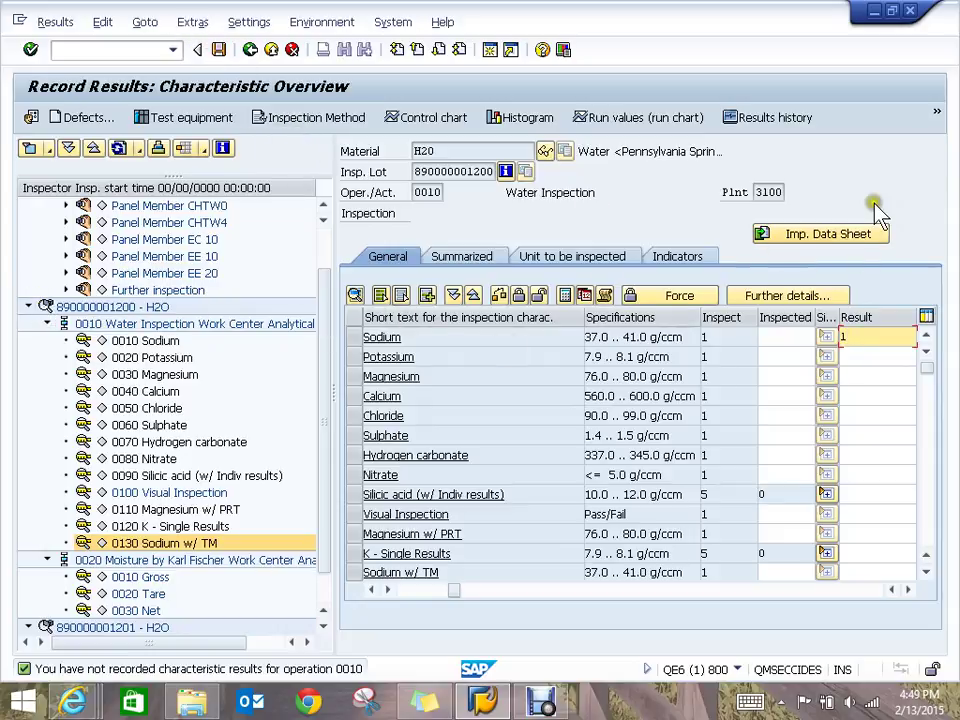
key("BackSpace")
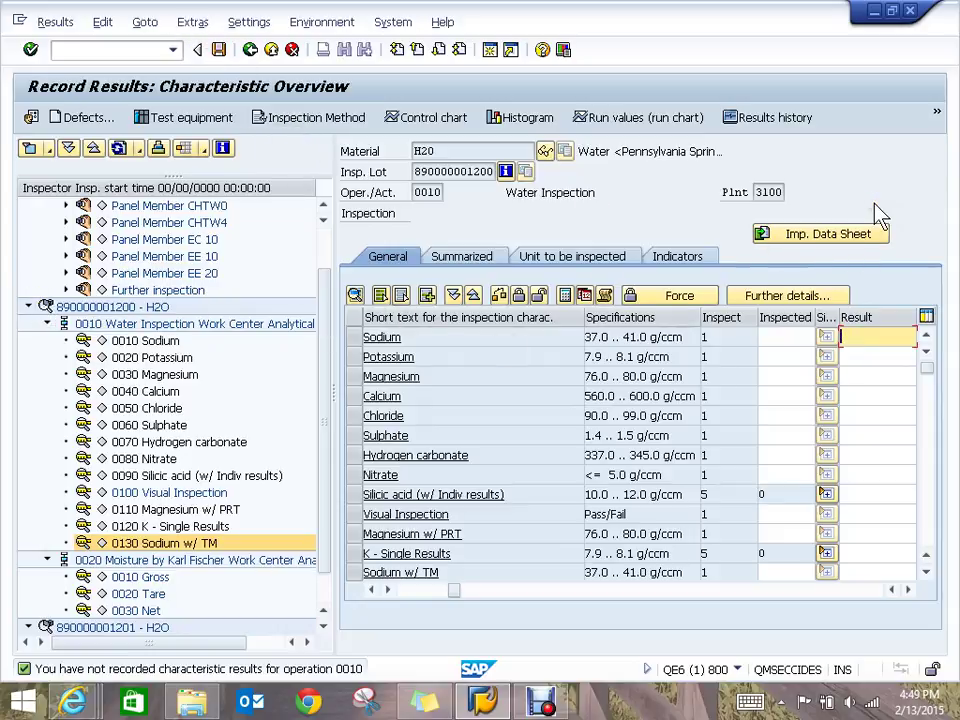
left_click(251, 50)
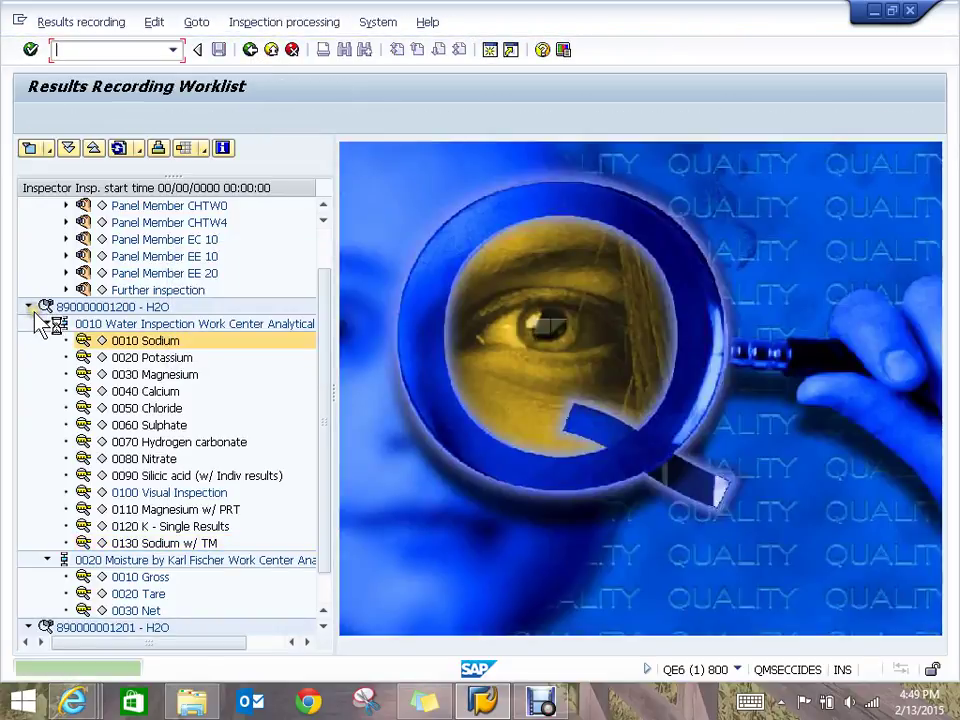
left_click(29, 306)
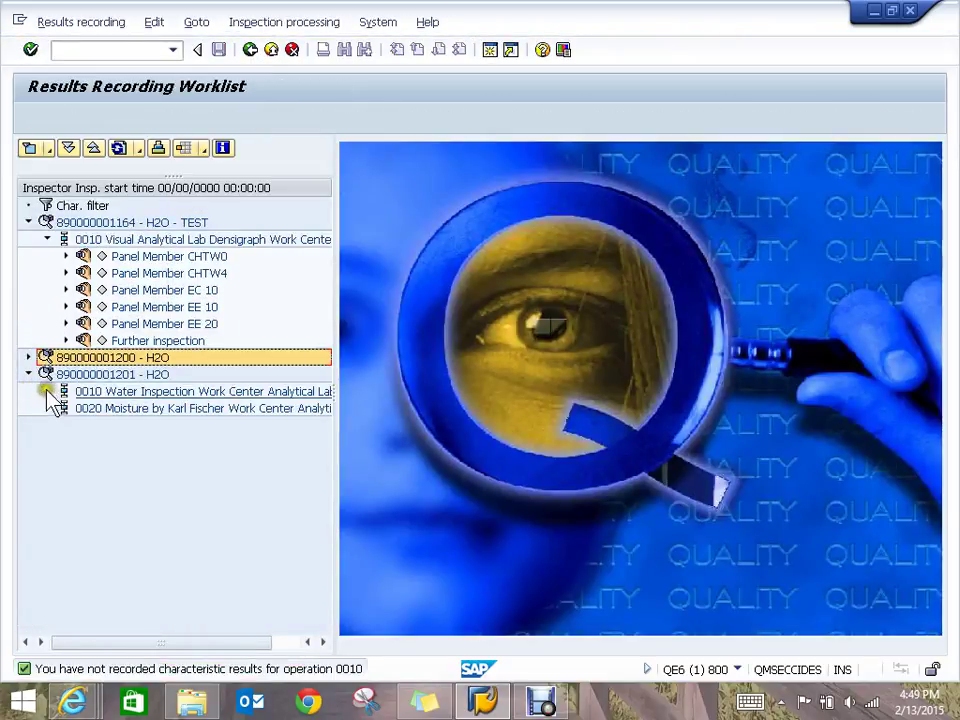
left_click(47, 391)
double_click(120, 391)
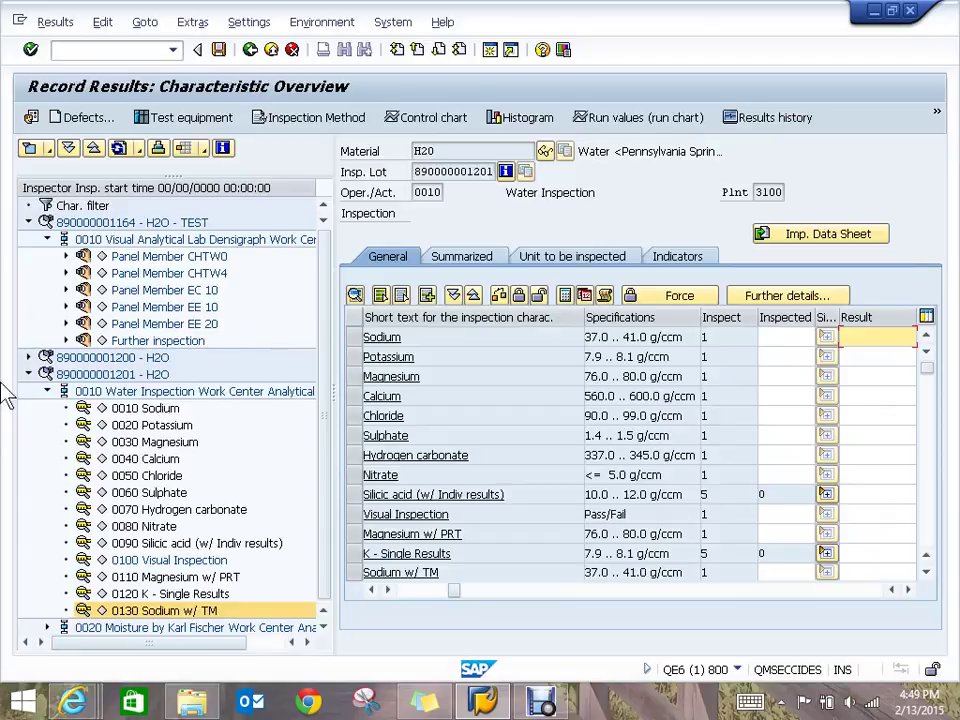
left_click(28, 374)
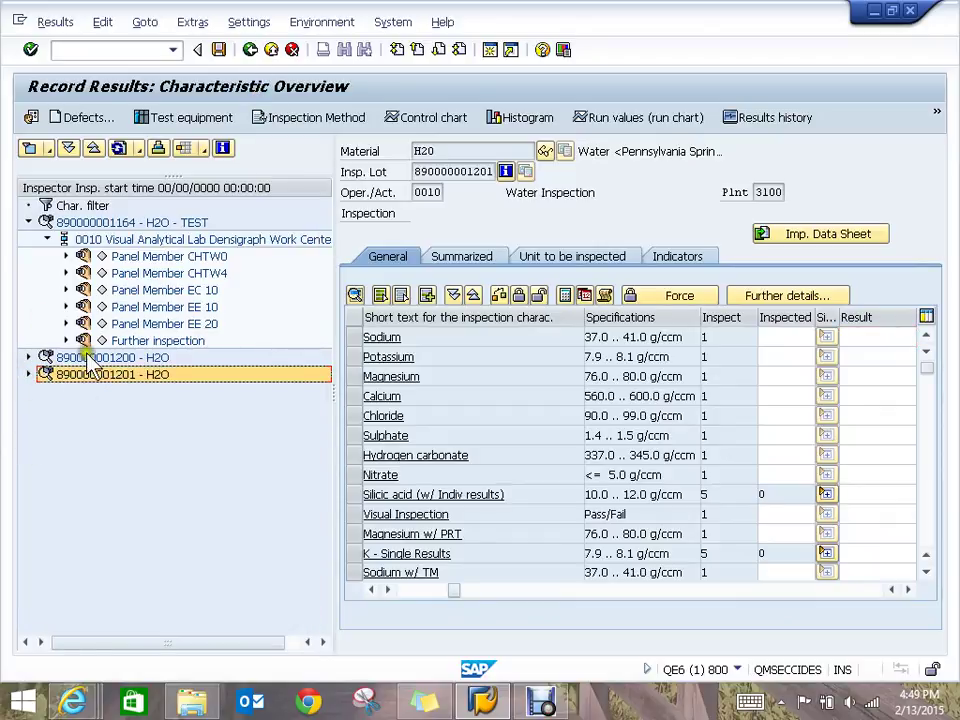
left_click(28, 222)
left_click(251, 52)
left_click(251, 52)
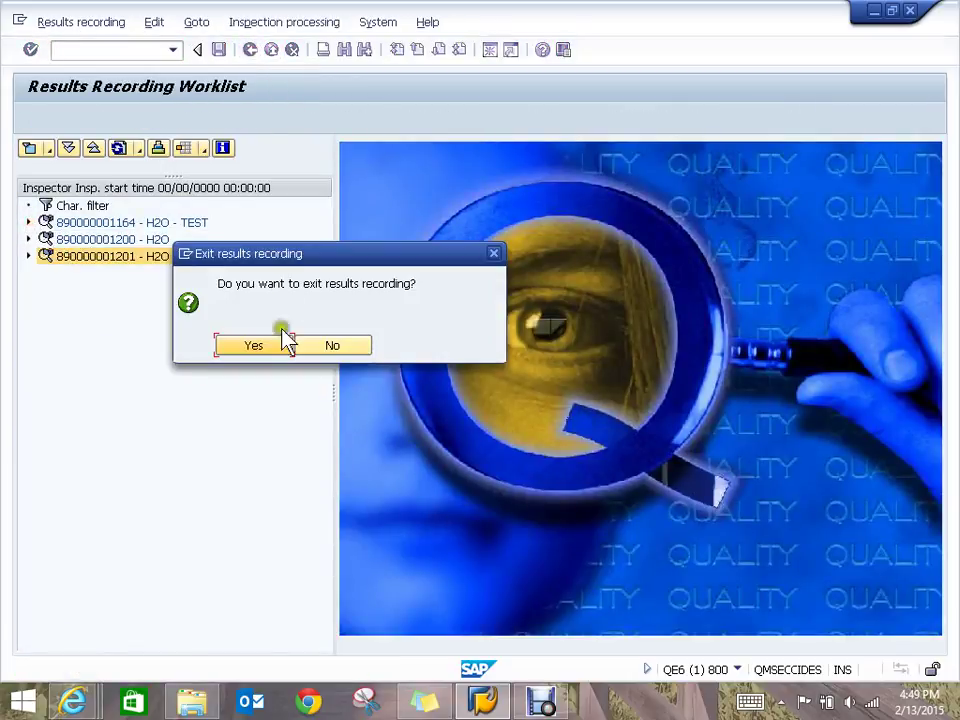
Confirm the exit, launch the QMS Results Recording web favorite, and ignore the rendering error
left_click(258, 345)
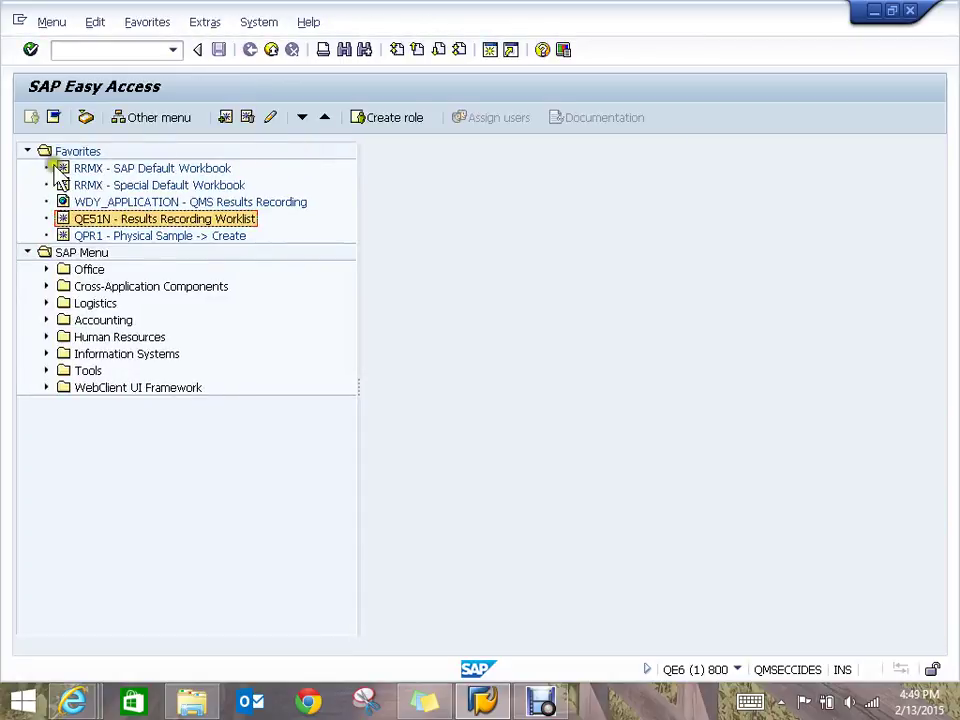
left_click(115, 202)
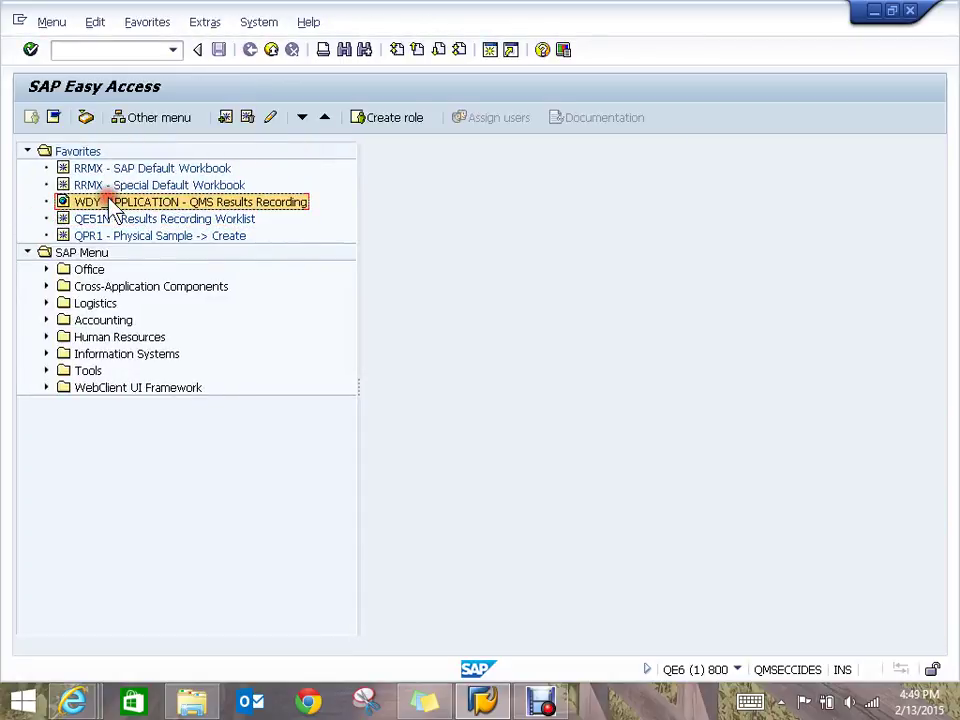
double_click(231, 204)
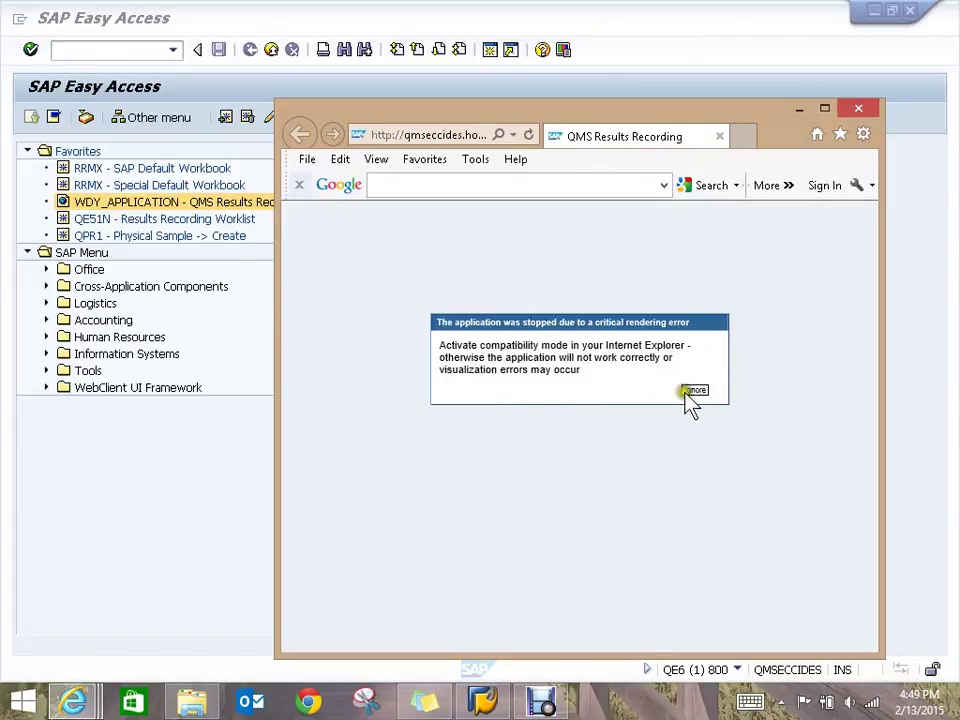
left_click(695, 391)
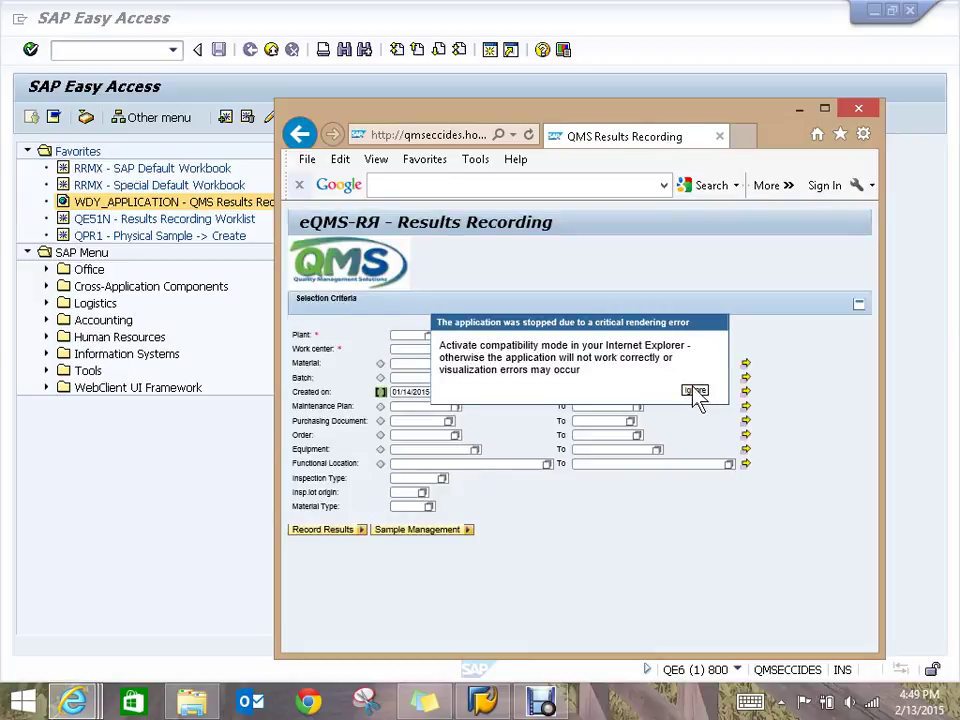
left_click(695, 391)
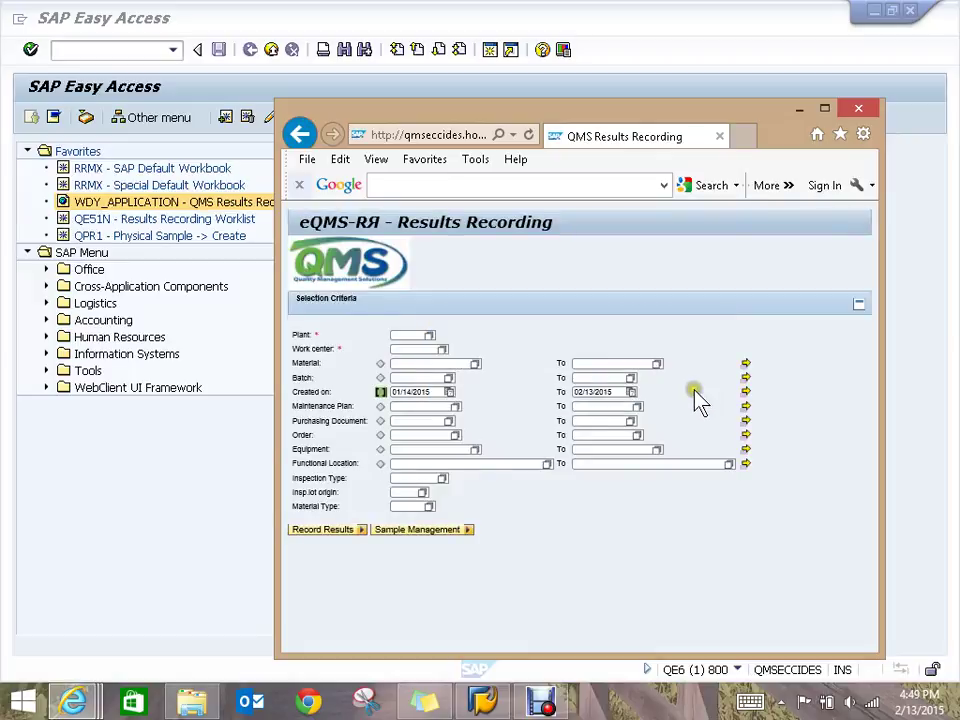
Maximize the browser and set Plant 3100, Work center analytic, with an empty Created on from-date
left_click(824, 110)
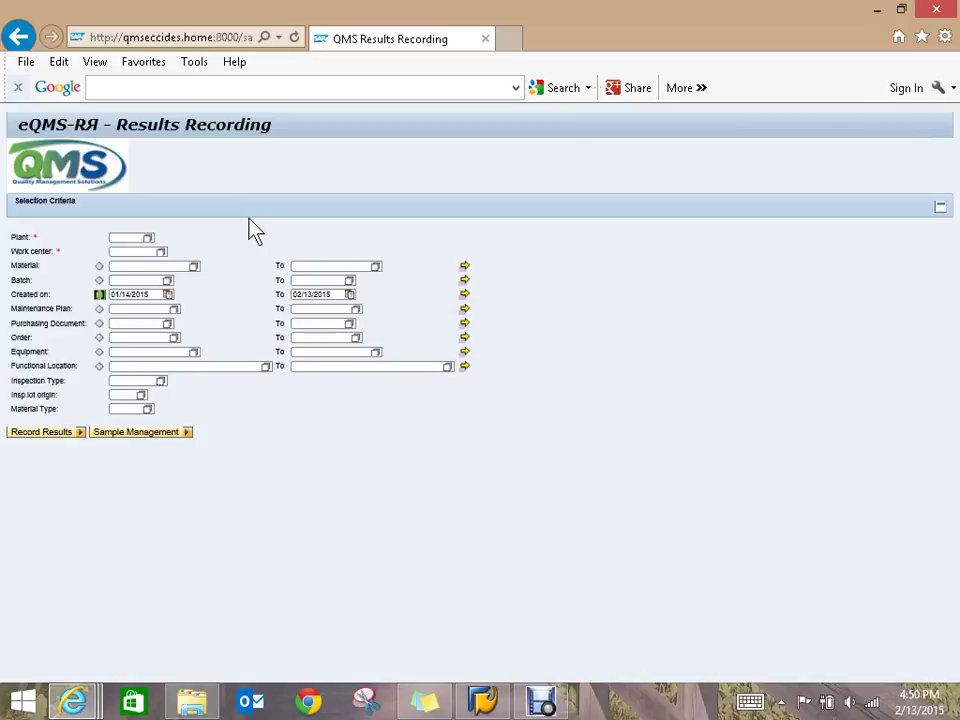
left_click(121, 236)
left_click(131, 252)
type("analytic")
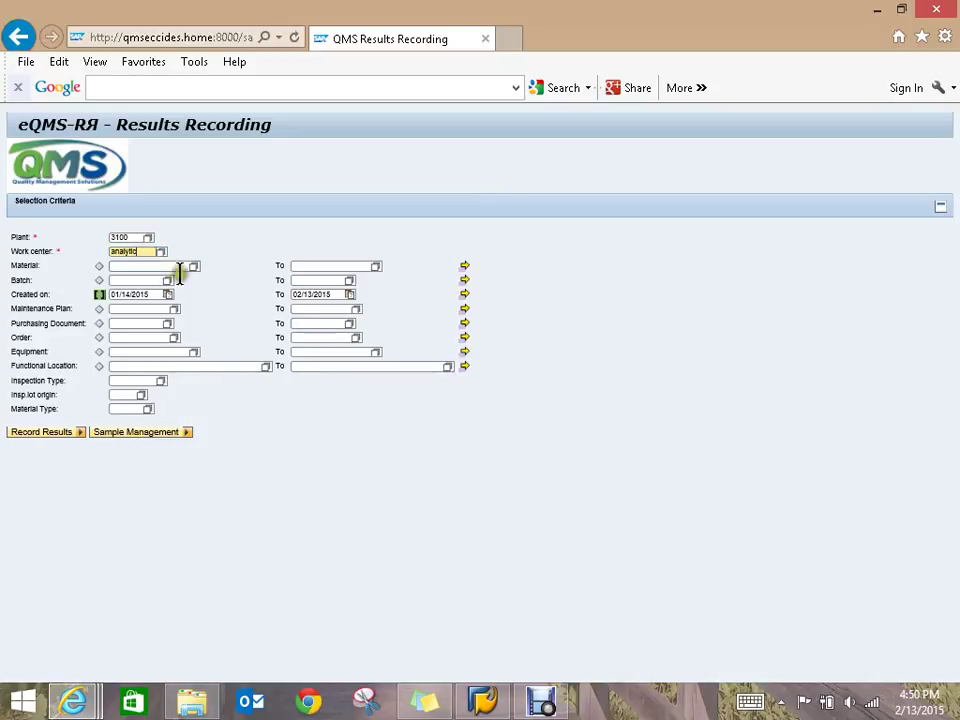
left_click(227, 250)
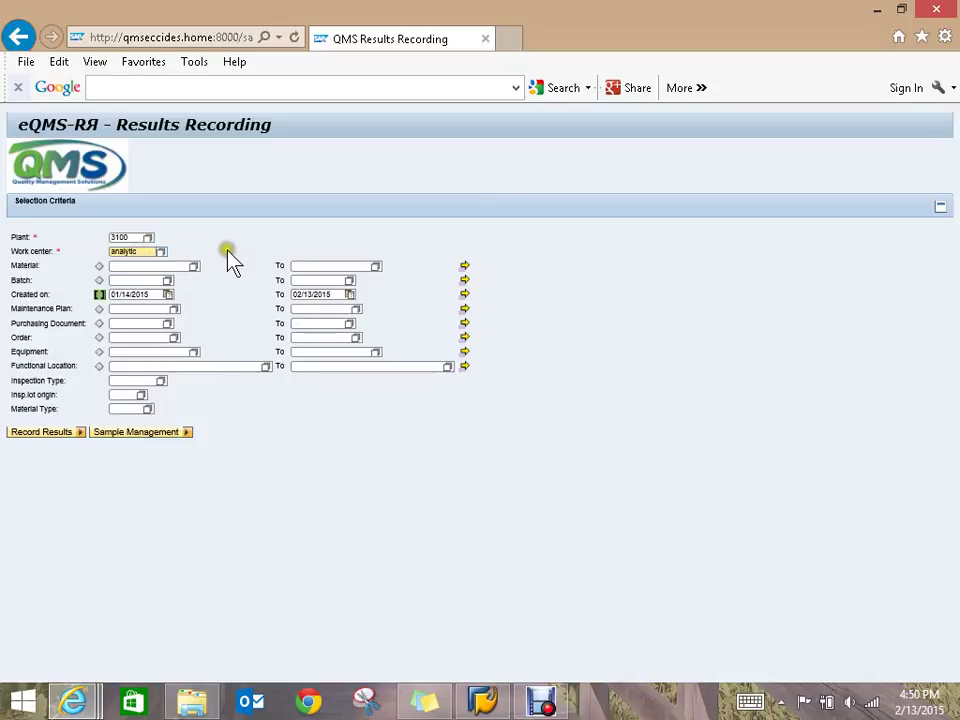
left_click(155, 296)
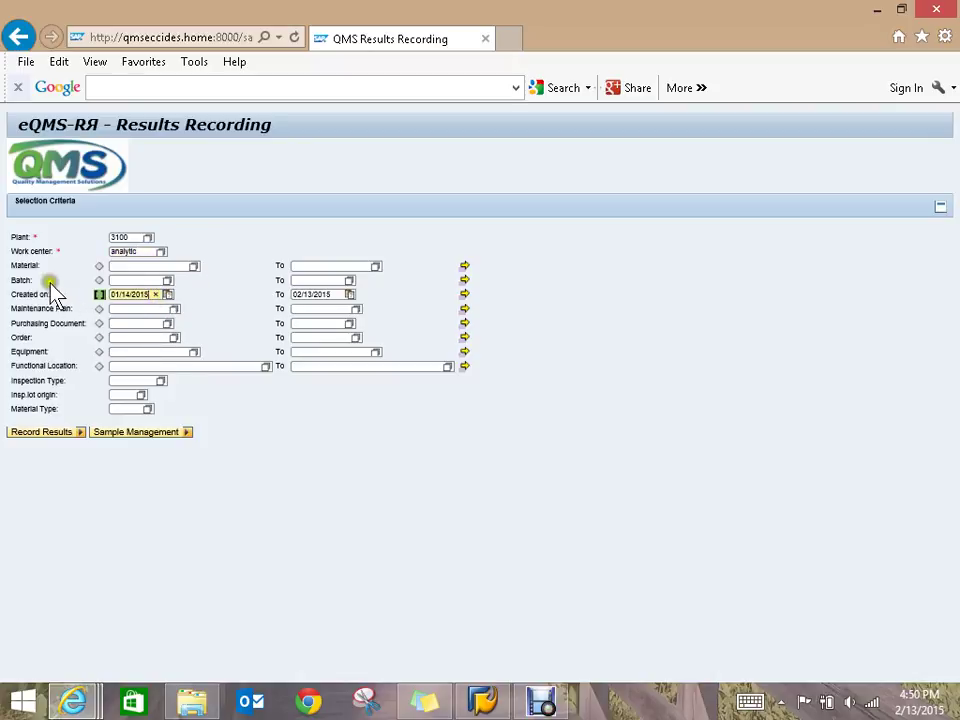
left_click(155, 295)
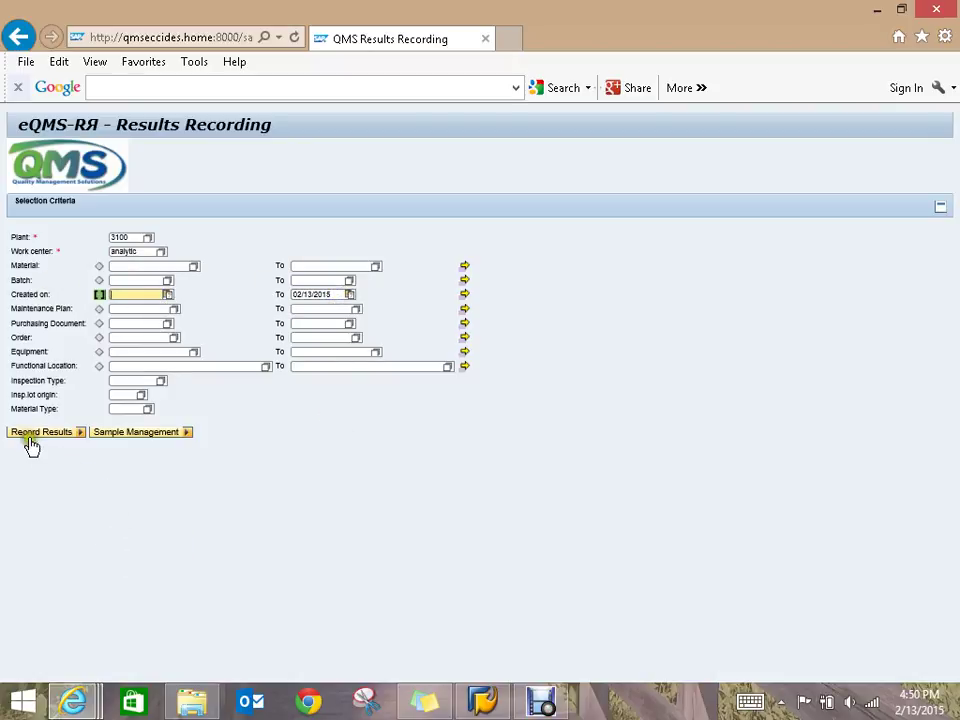
left_click(138, 438)
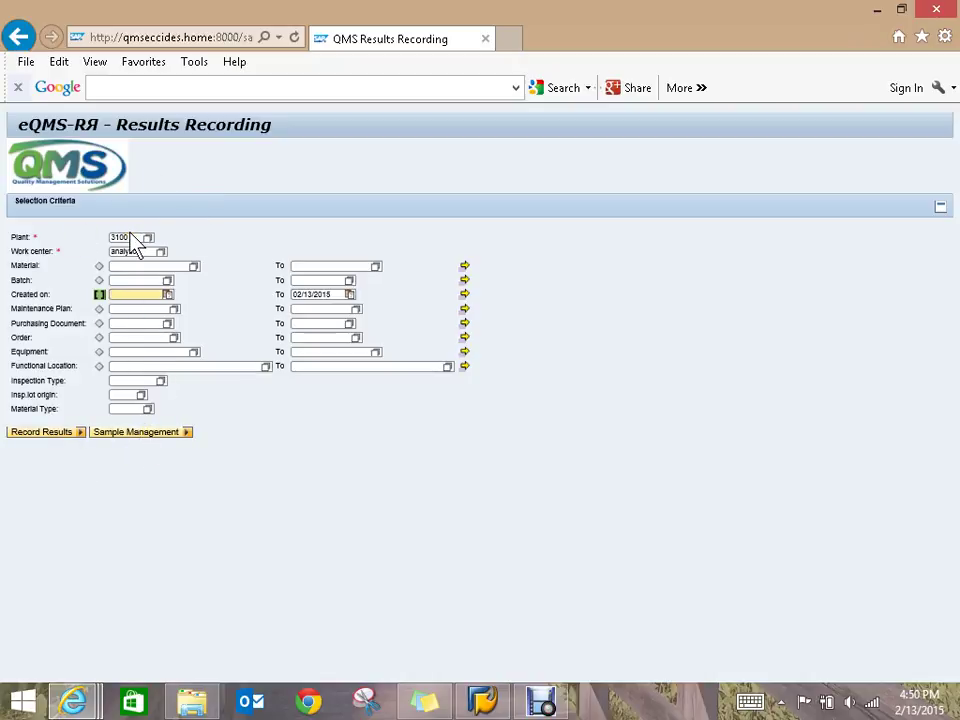
left_click(36, 434)
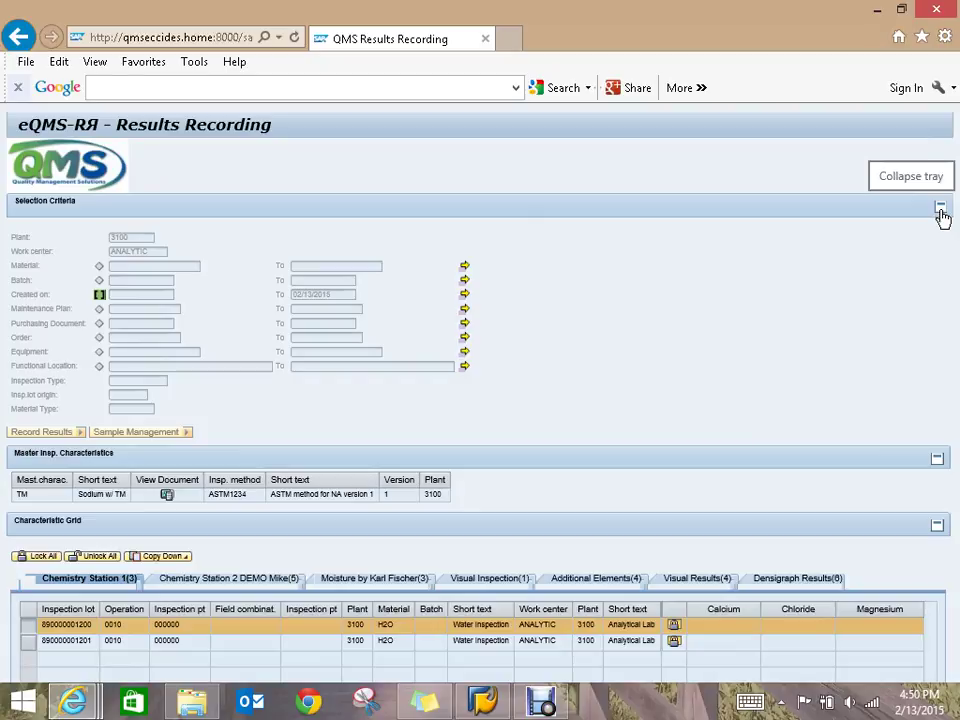
left_click(940, 208)
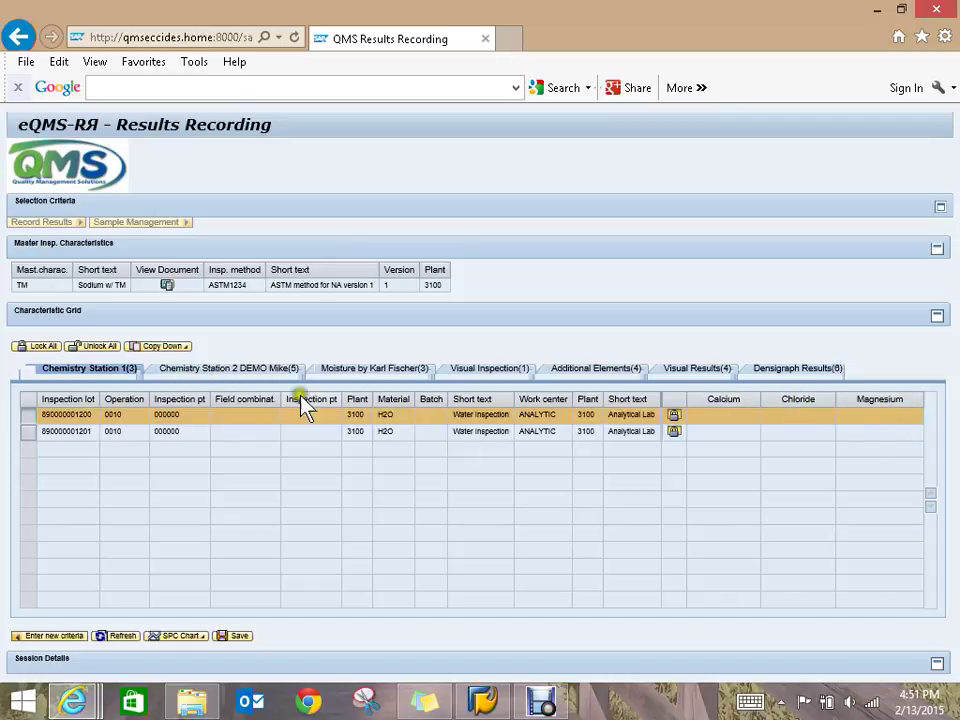
left_click(253, 370)
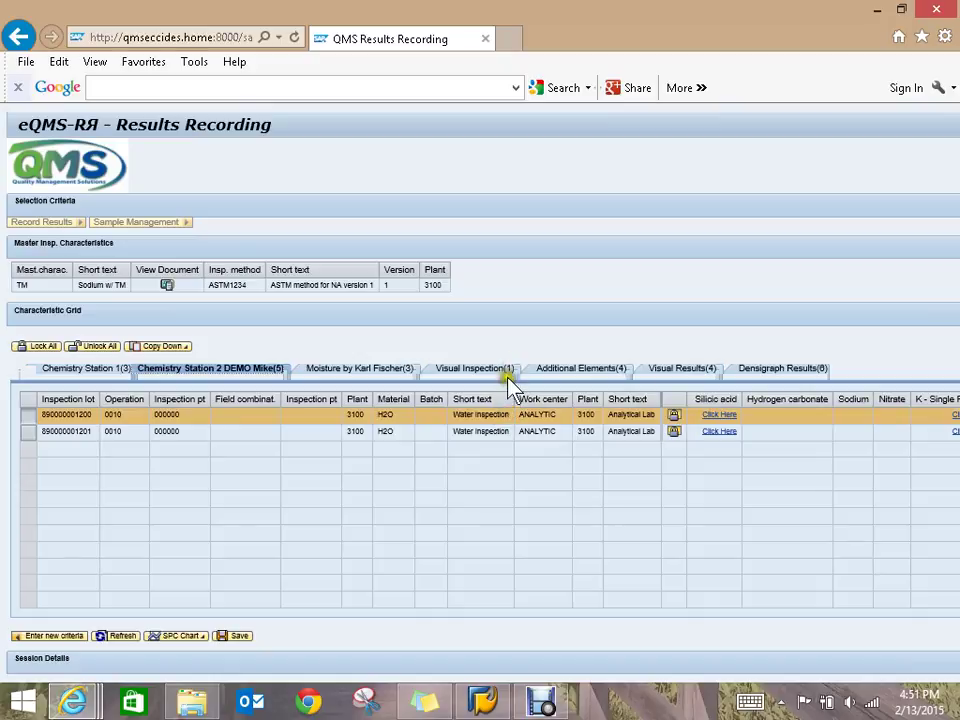
On Chemistry Station 1, unlock all, enter Calcium 22 and 11 for the two lots, then lock all
left_click(88, 369)
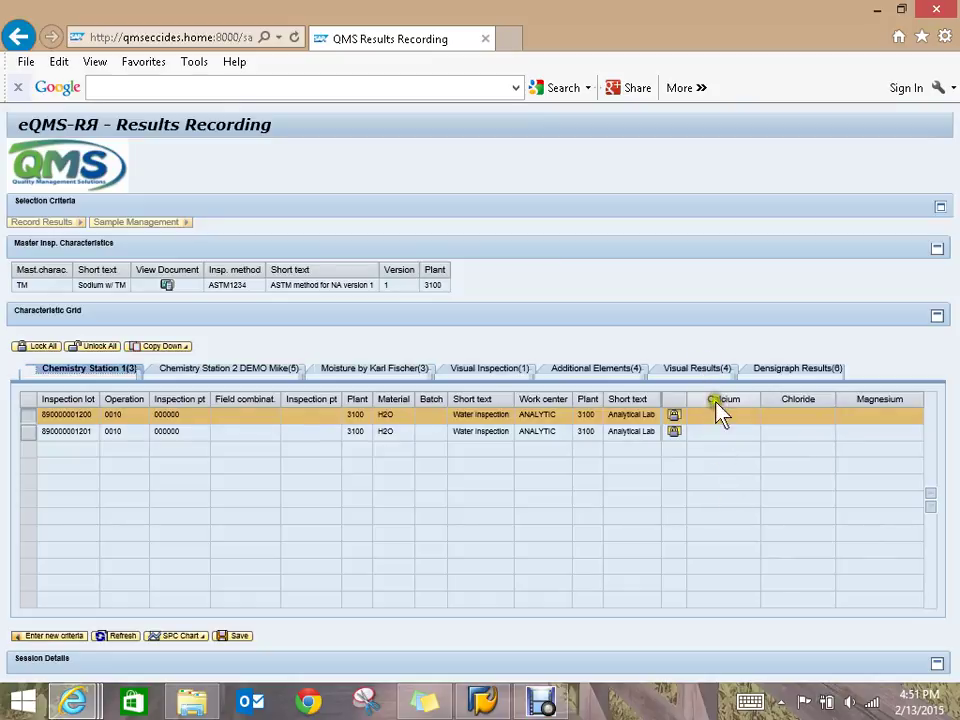
mouse_move(741, 431)
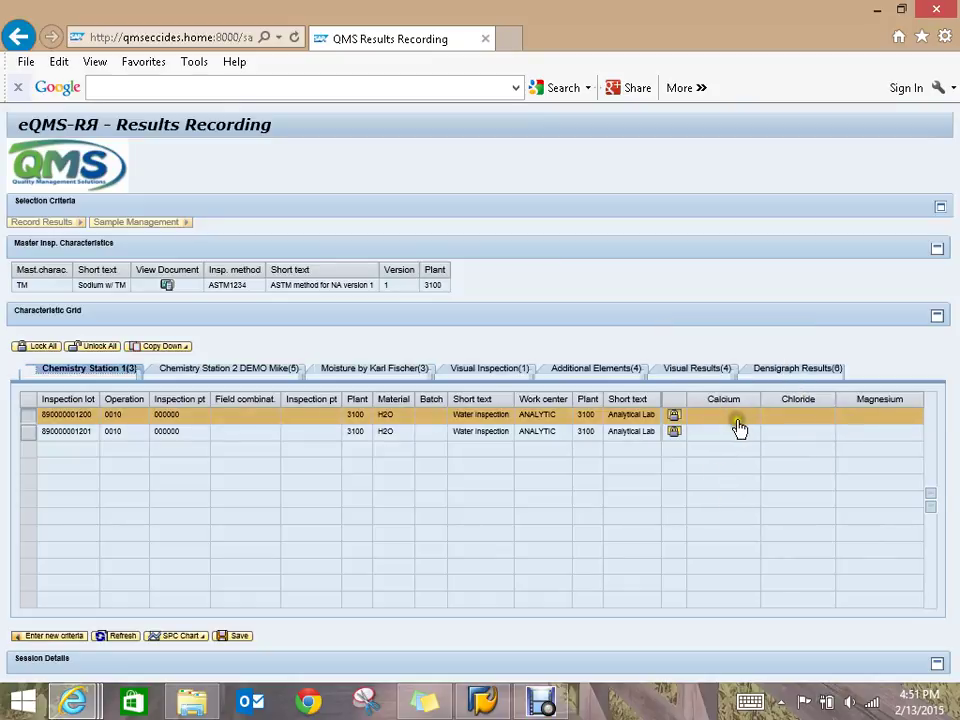
left_click(101, 346)
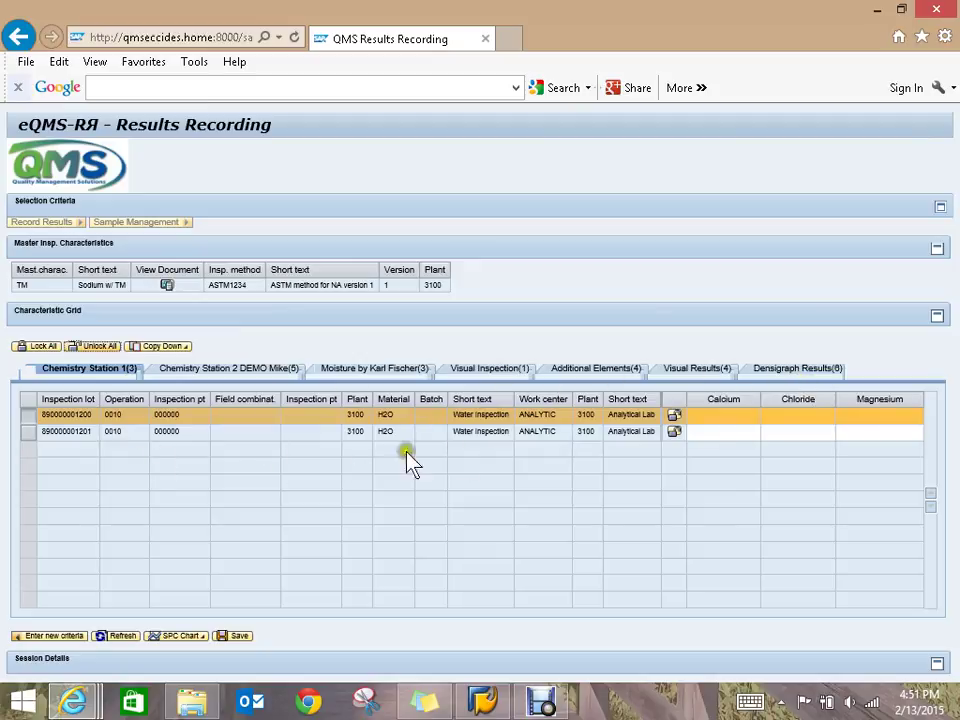
left_click(724, 412)
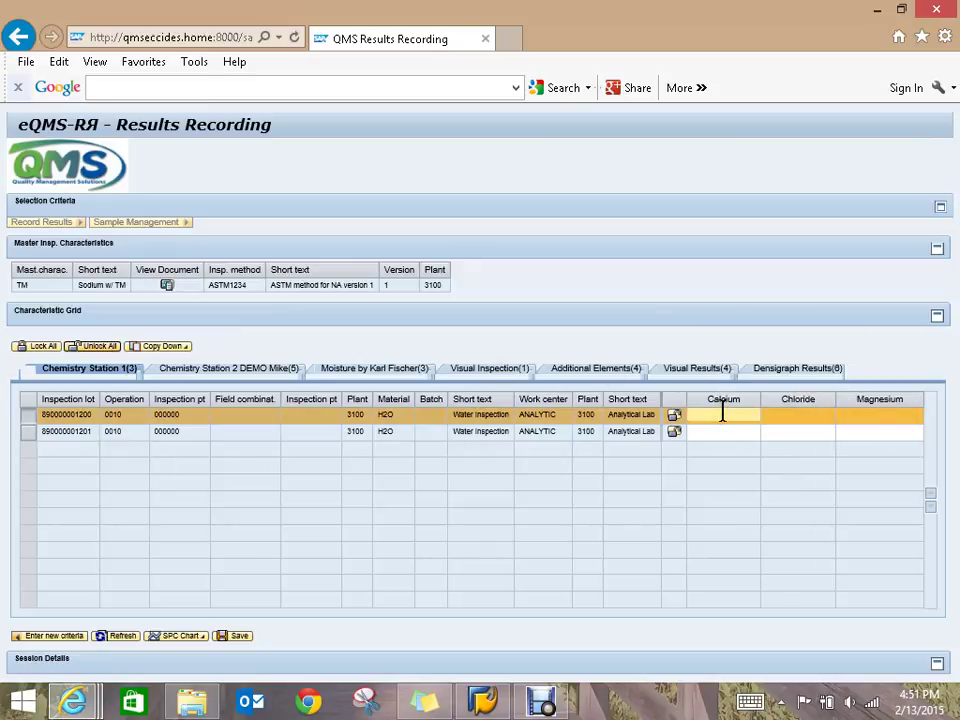
type("22")
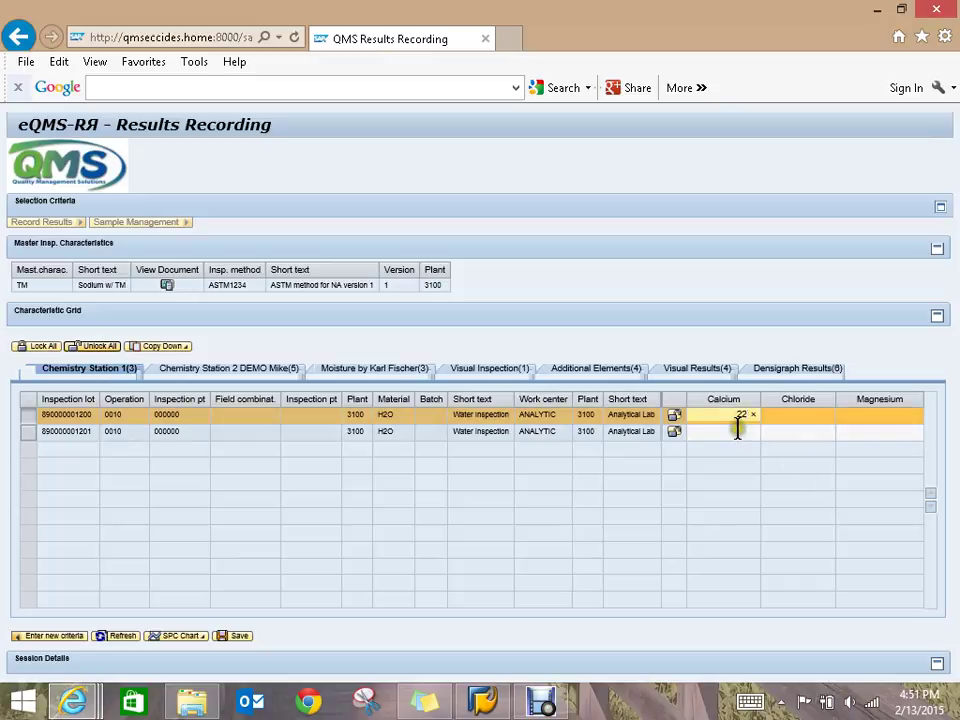
left_click(740, 430)
type("11")
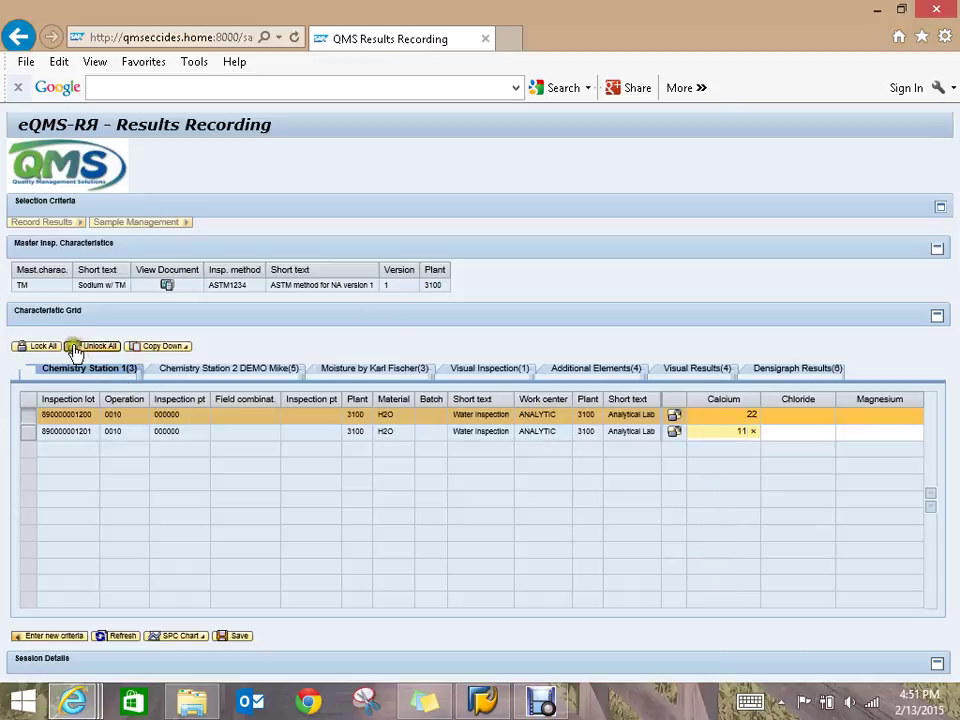
left_click(32, 347)
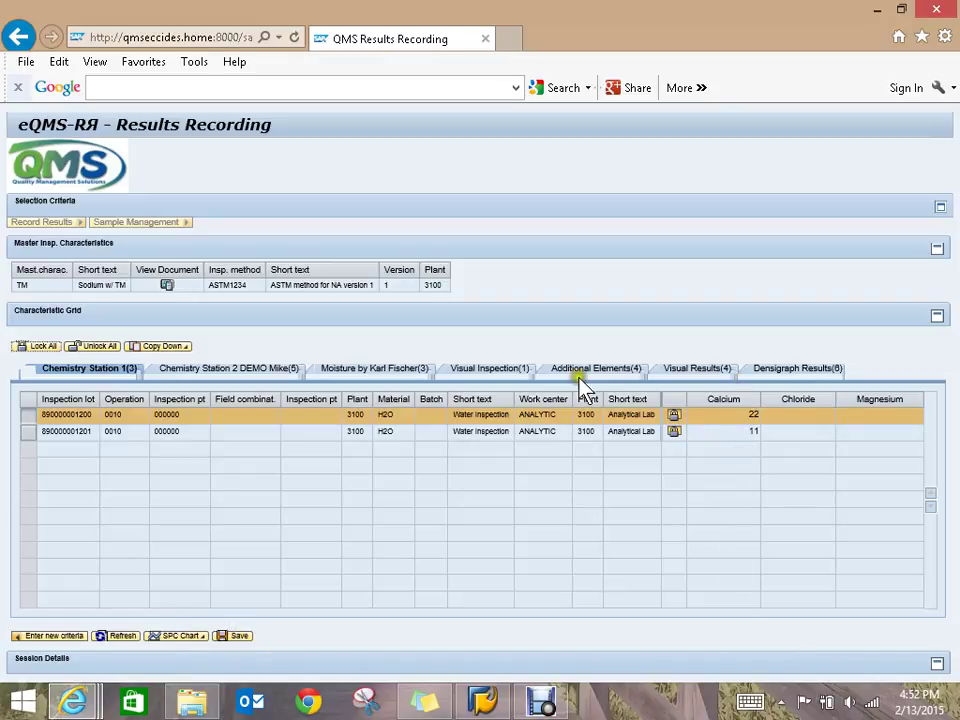
left_click(728, 492)
left_click(722, 431)
left_click(820, 360)
left_click(110, 374)
left_click(622, 375)
left_click_drag(91, 400, 101, 391)
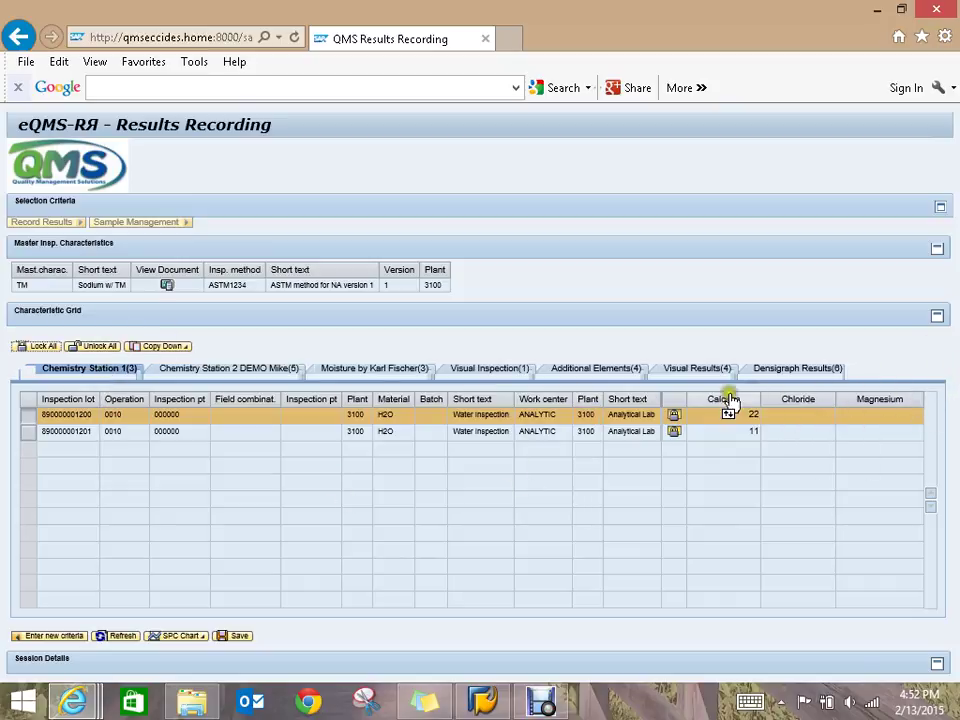
left_click_drag(8, 374, 58, 410)
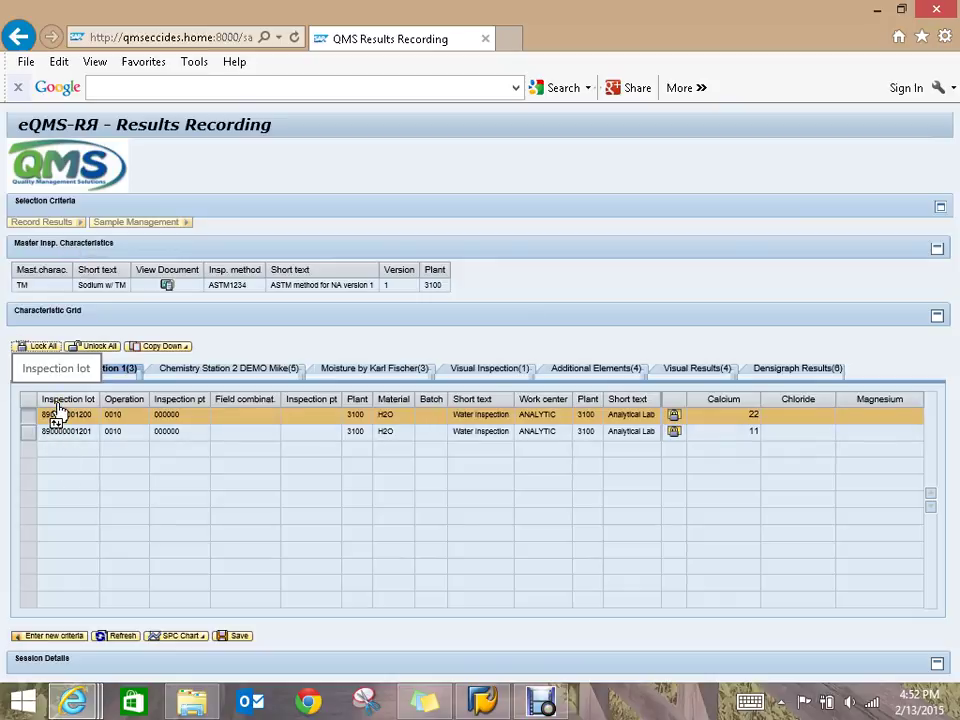
left_click(97, 467)
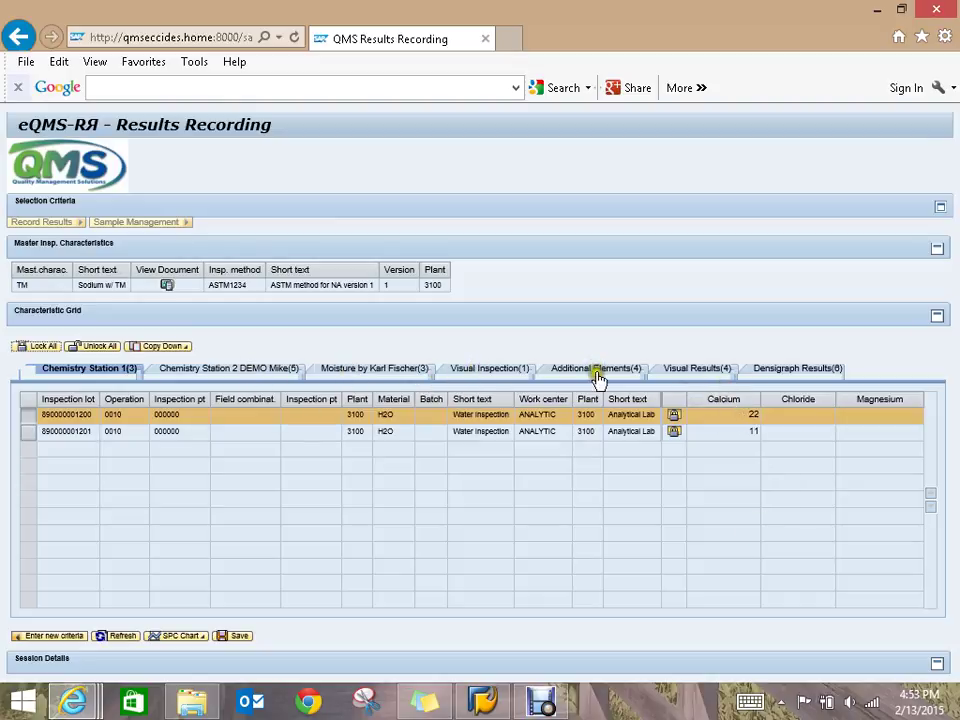
left_click(707, 450)
left_click(707, 377)
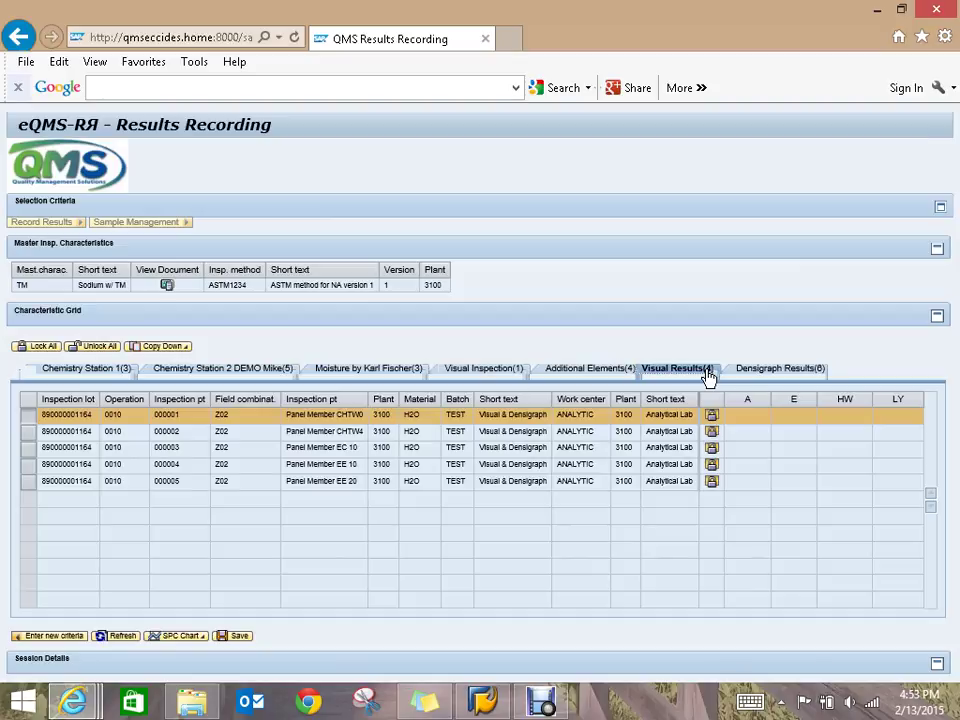